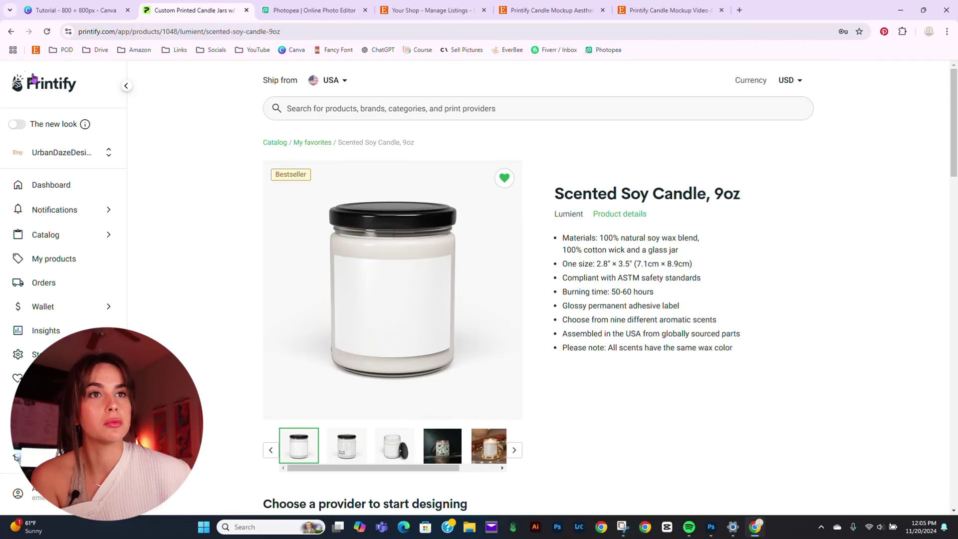
Look over Photopea, the Canva Tutorial design and the two Etsy candle mockup listings
left_click(324, 11)
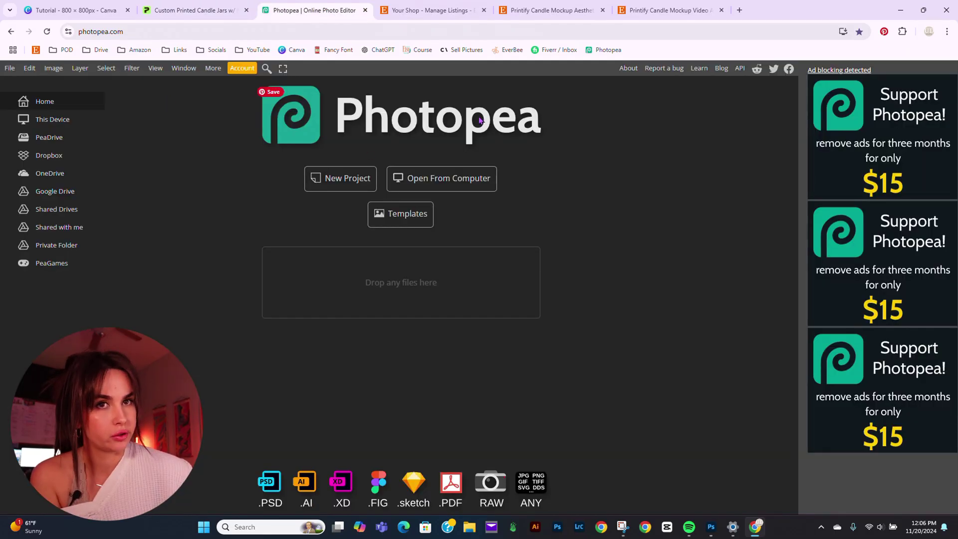
left_click(64, 15)
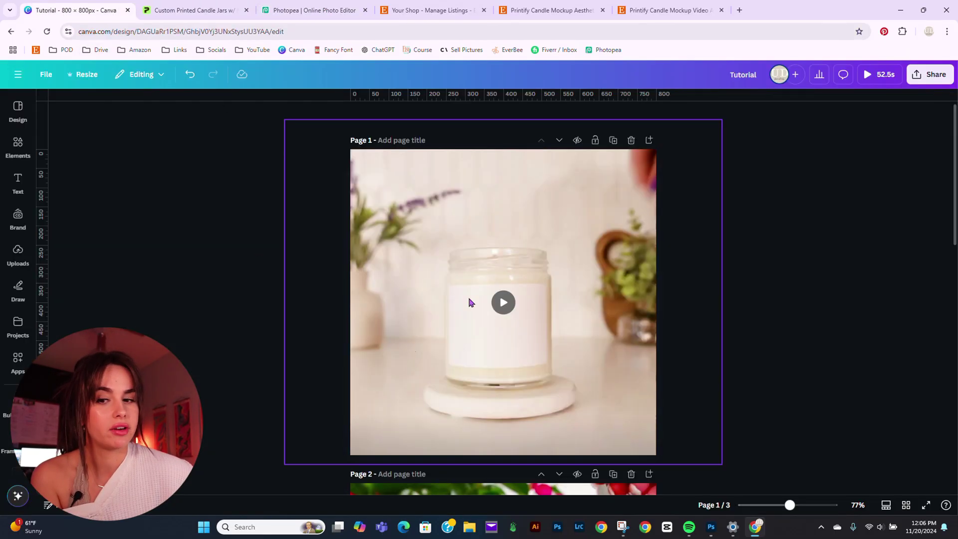
left_click(579, 14)
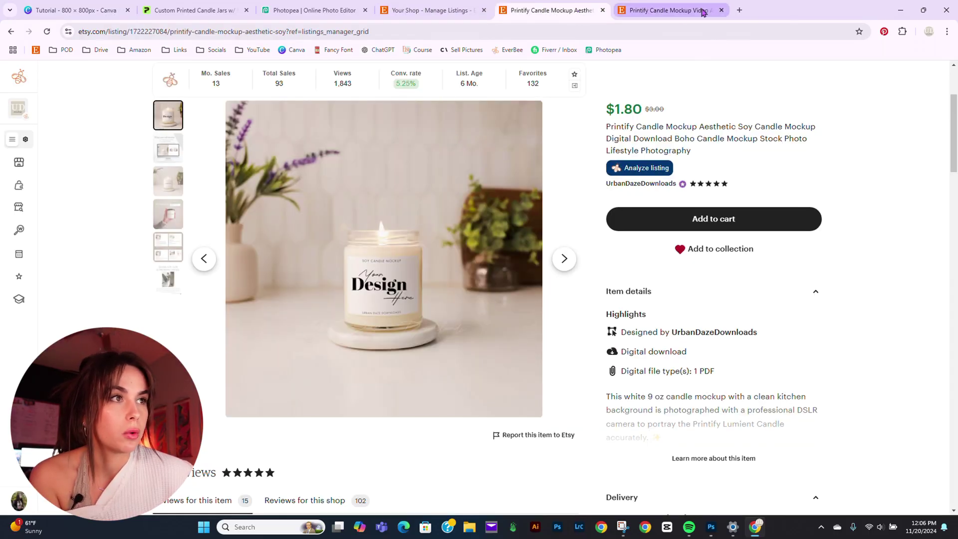
left_click(677, 17)
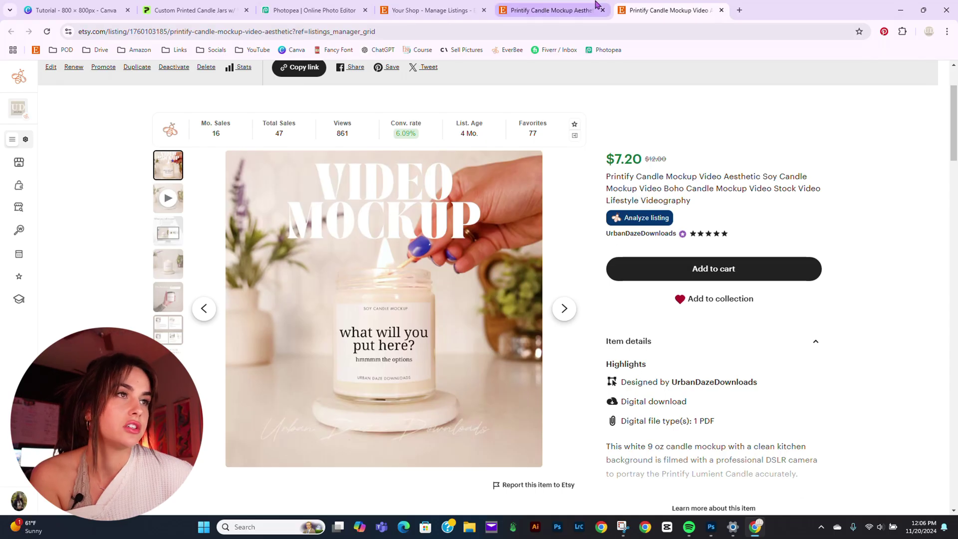
left_click(576, 11)
Review the Scented Soy Candle, 9oz product page in Printify and compare it with the candle video mockup listing
left_click(183, 12)
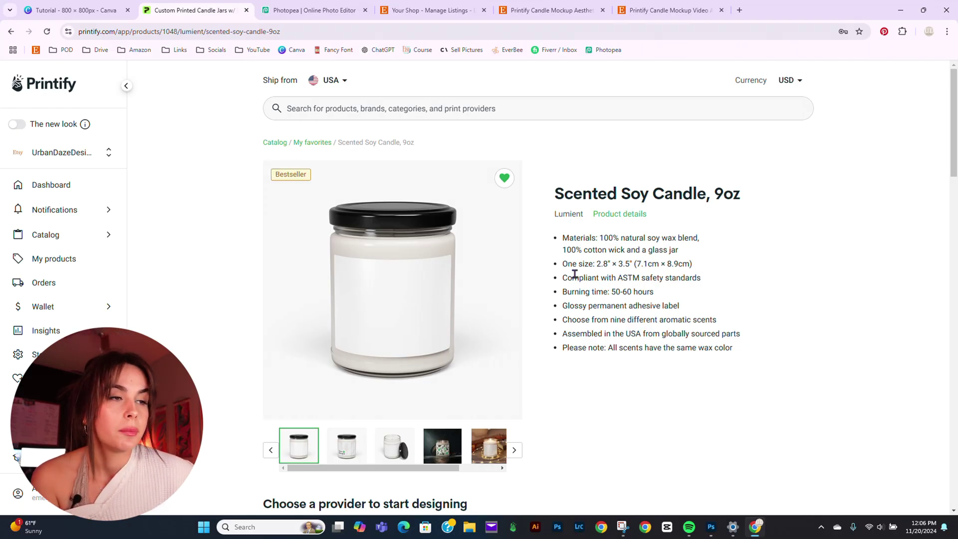
scroll(574, 274, "down", 2)
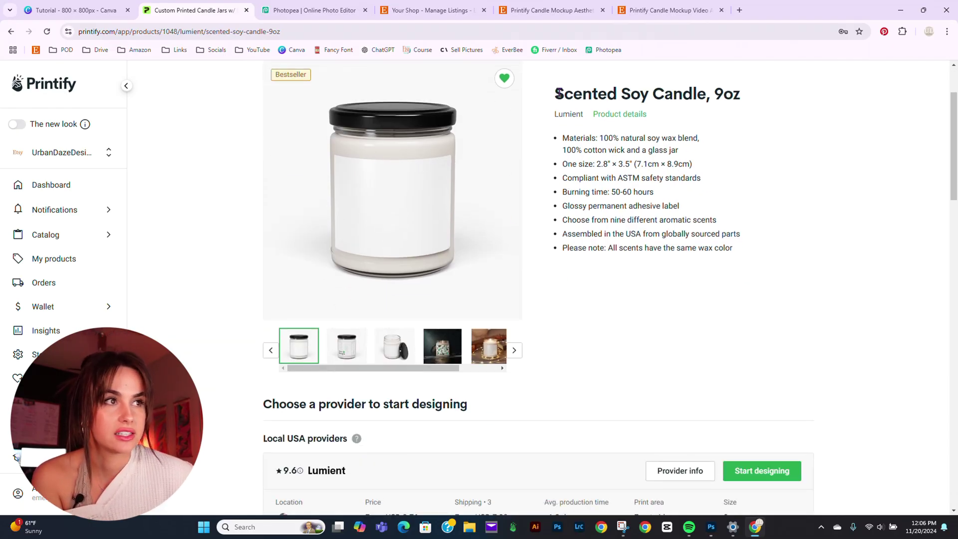
left_click_drag(556, 93, 757, 96)
left_click(726, 120)
left_click(649, 10)
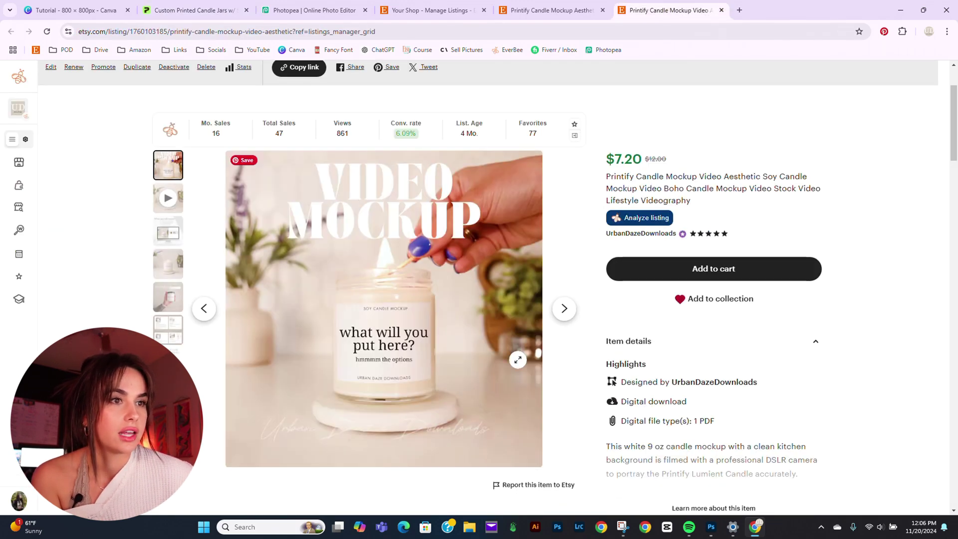
left_click(190, 10)
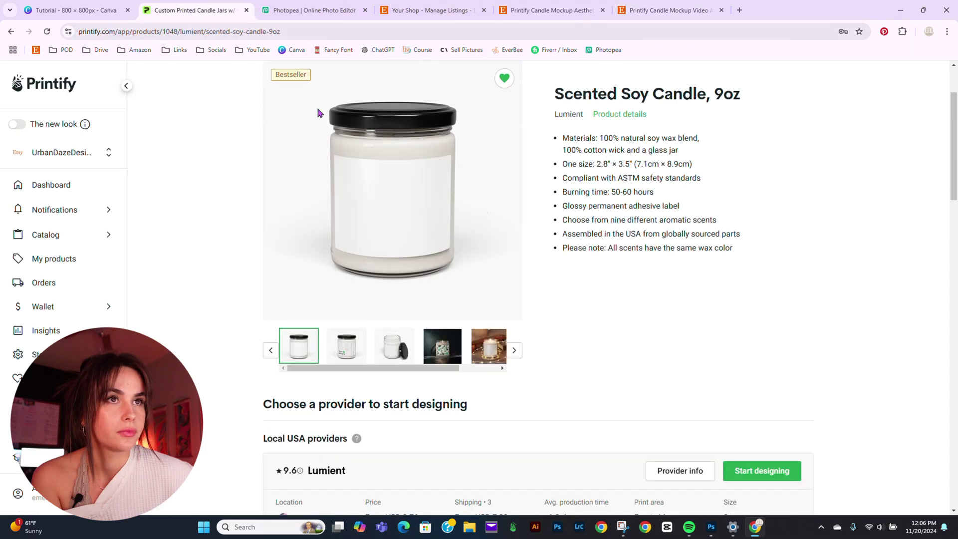
Start designing the Scented Soy Candle with the Lumient provider and upload the Candle Designs (12) label image
left_click(758, 471)
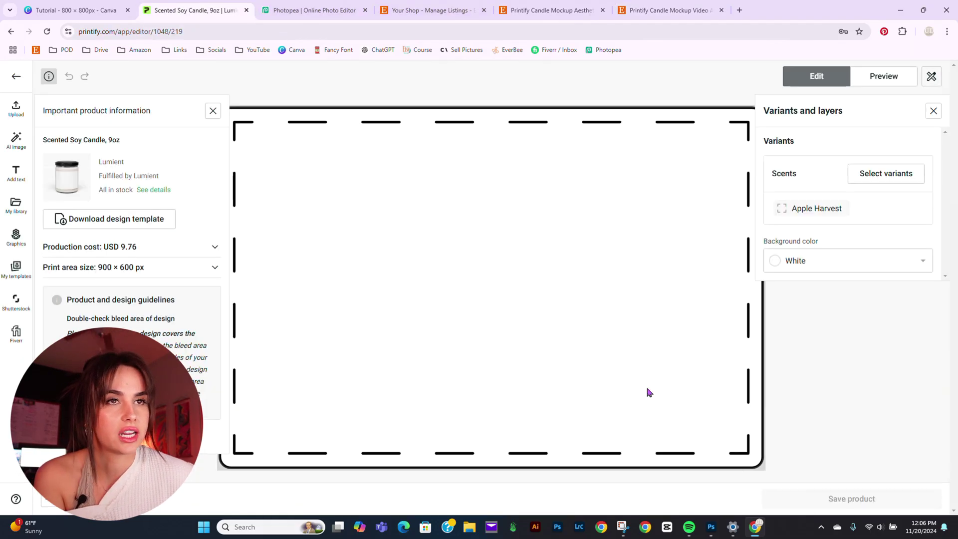
left_click(22, 115)
left_click(101, 146)
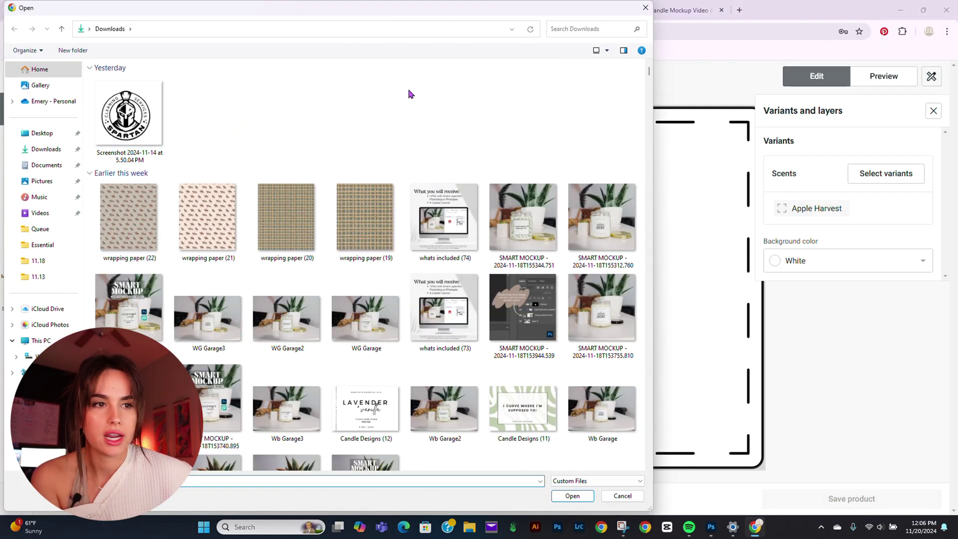
double_click(372, 391)
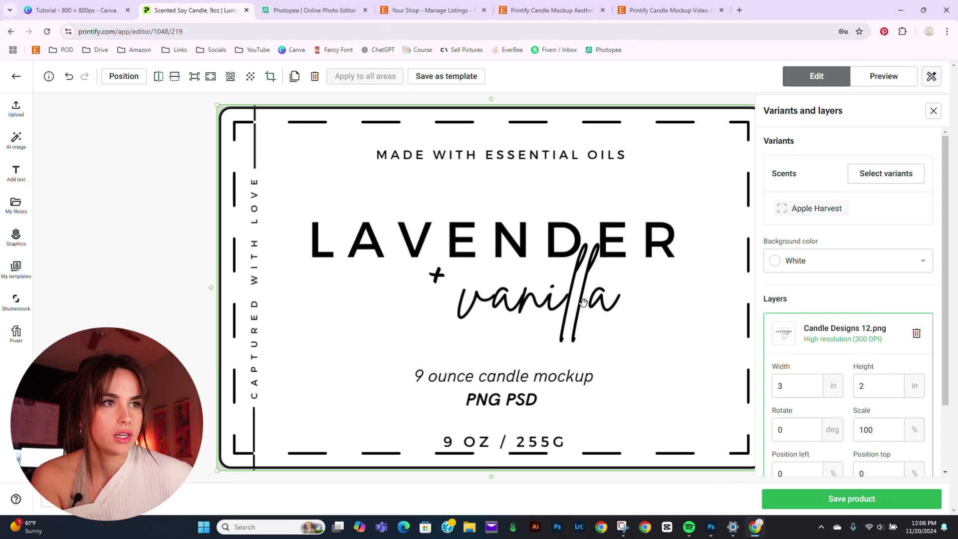
Preview the candle in the Context 3 mockup view and download that mockup
left_click(885, 76)
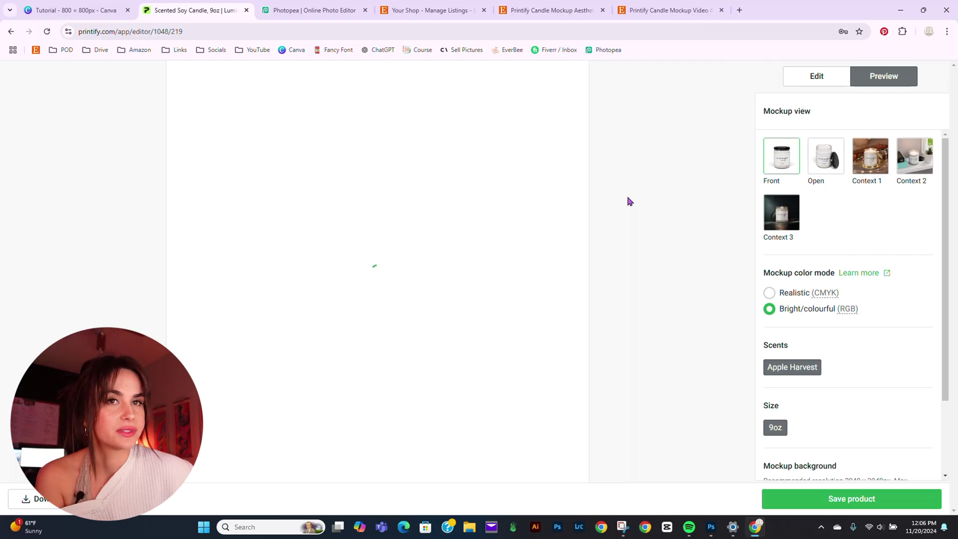
left_click(779, 218)
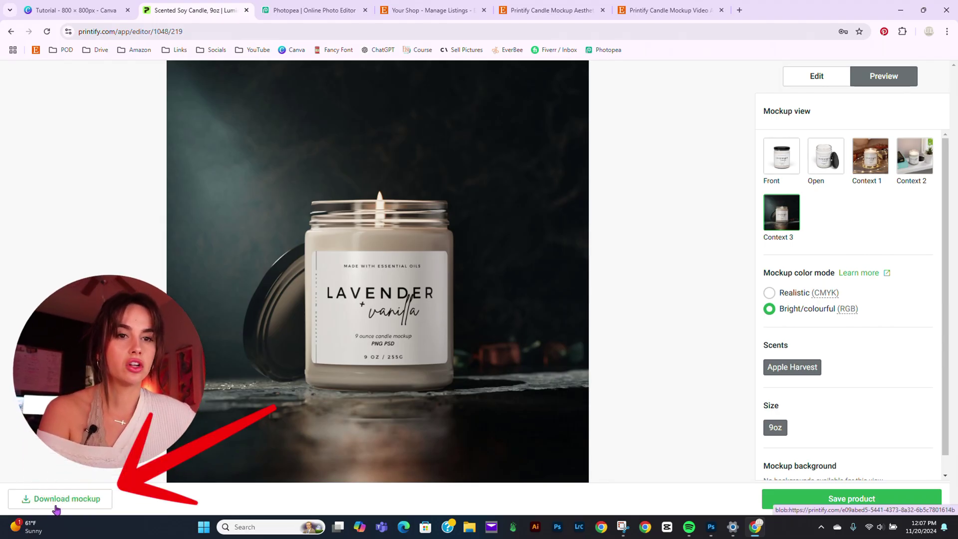
left_click(55, 506)
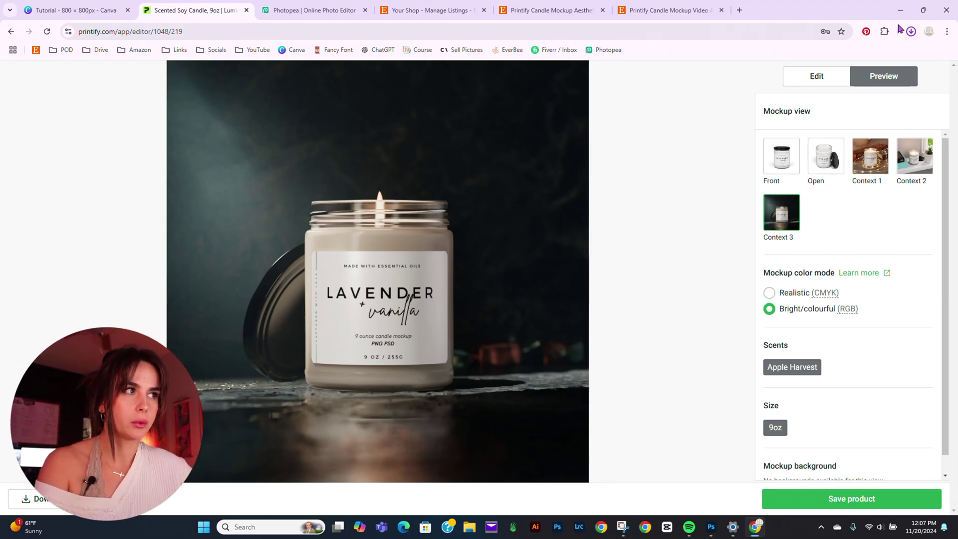
Switch to Photopea and open the downloaded Context 3 (10) mockup from the computer
left_click(323, 17)
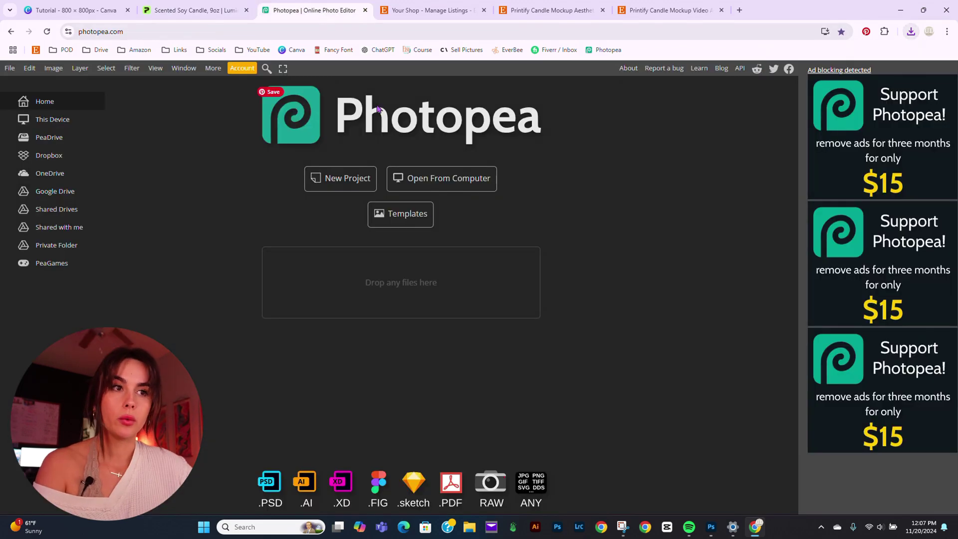
left_click(425, 186)
double_click(148, 112)
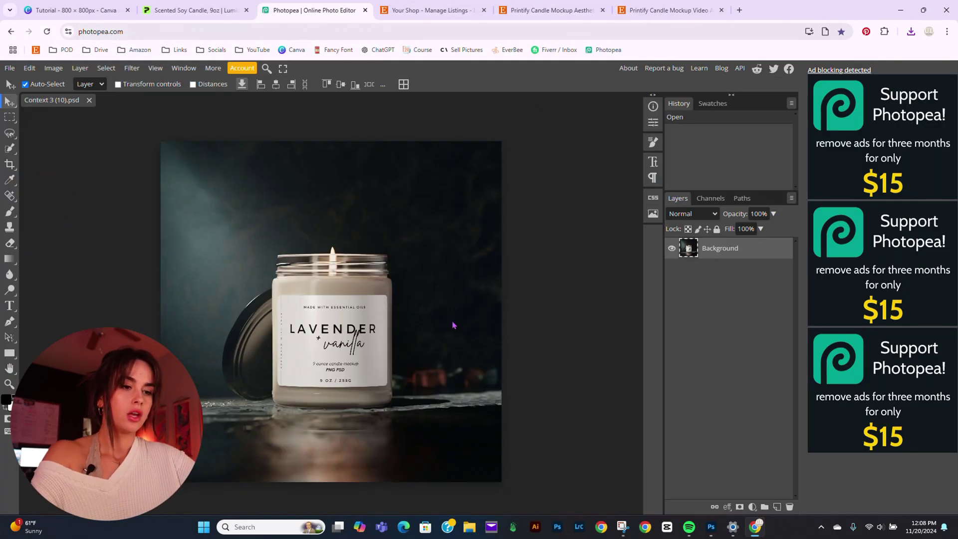
Select the white candle label with Quick Selection, adding the strip of vertical text along its side edge
key("ctrl+plus")
key("ctrl+plus")
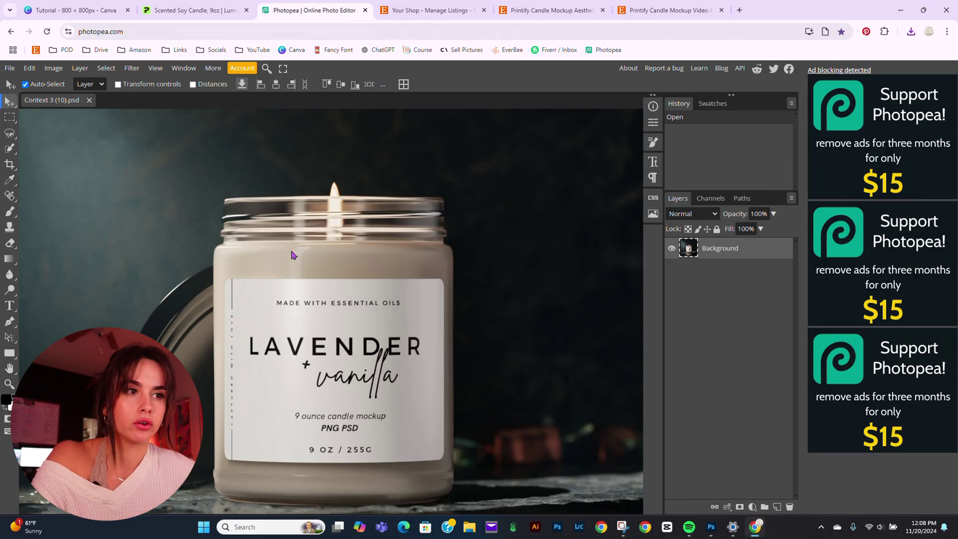
key("ctrl+plus")
key("ctrl+plus")
key("ctrl+plus")
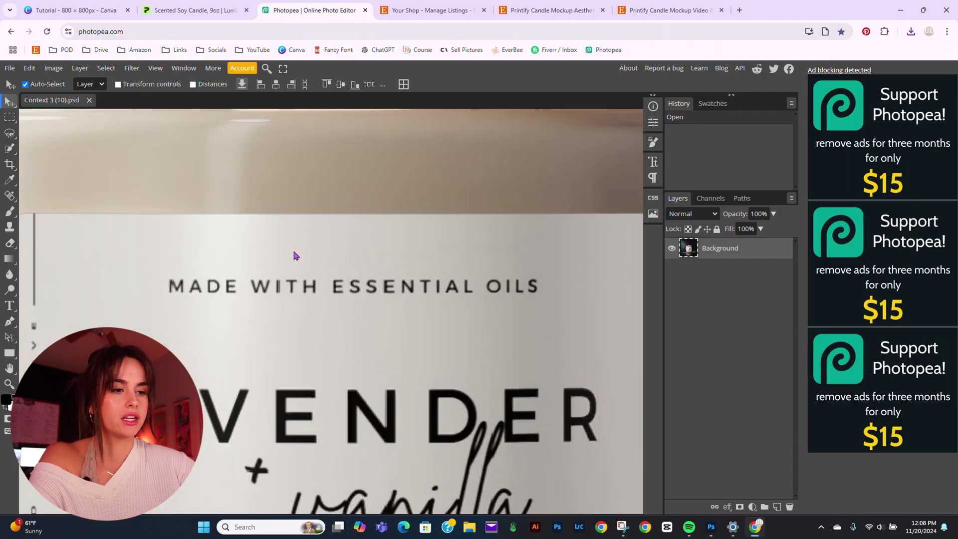
key("ctrl+minus")
key("ctrl+minus")
left_click_drag(248, 317, 285, 280)
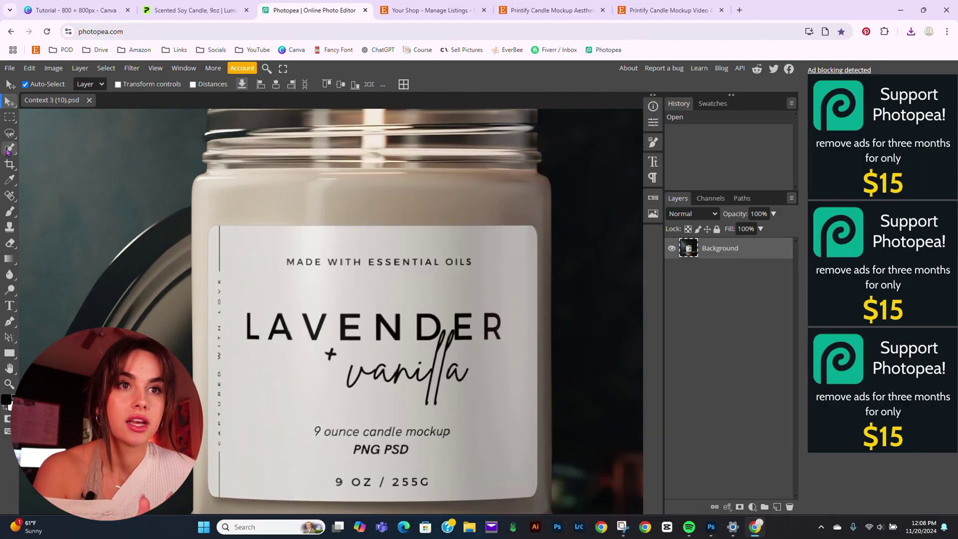
left_click(9, 150)
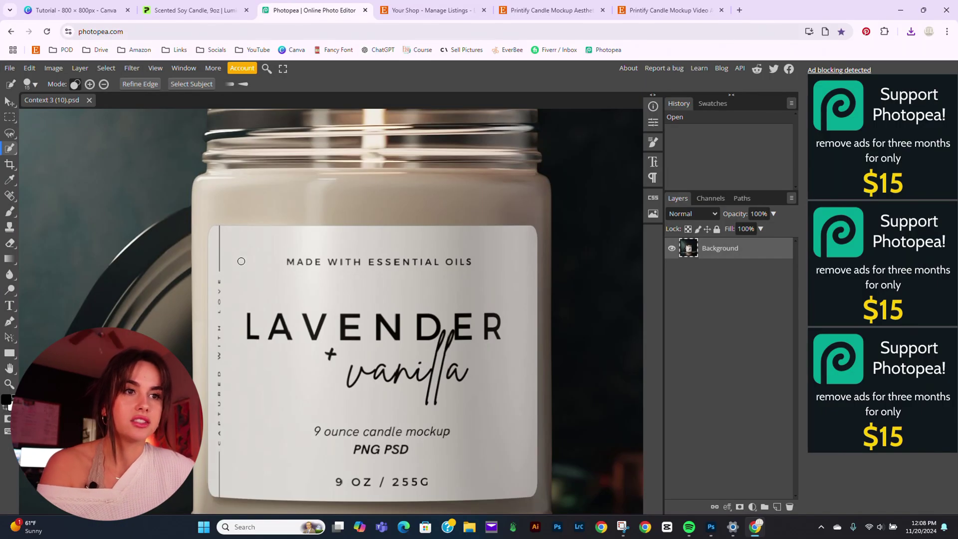
left_click_drag(241, 261, 283, 298)
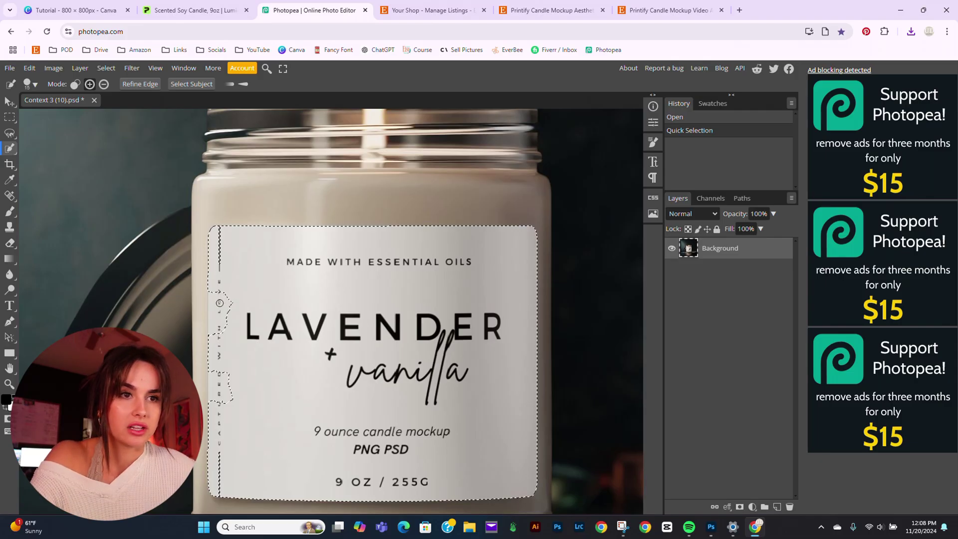
left_click_drag(225, 294, 224, 324)
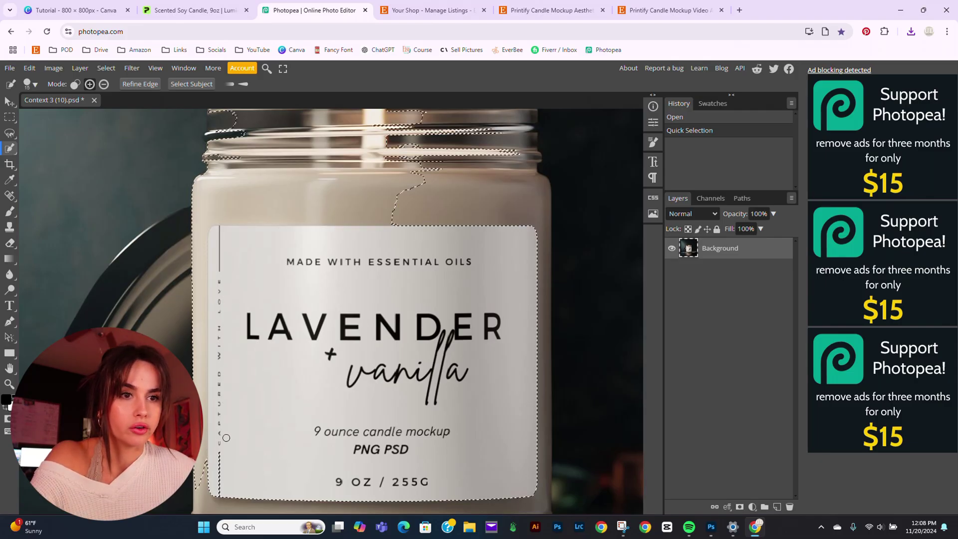
left_click_drag(226, 439, 227, 438)
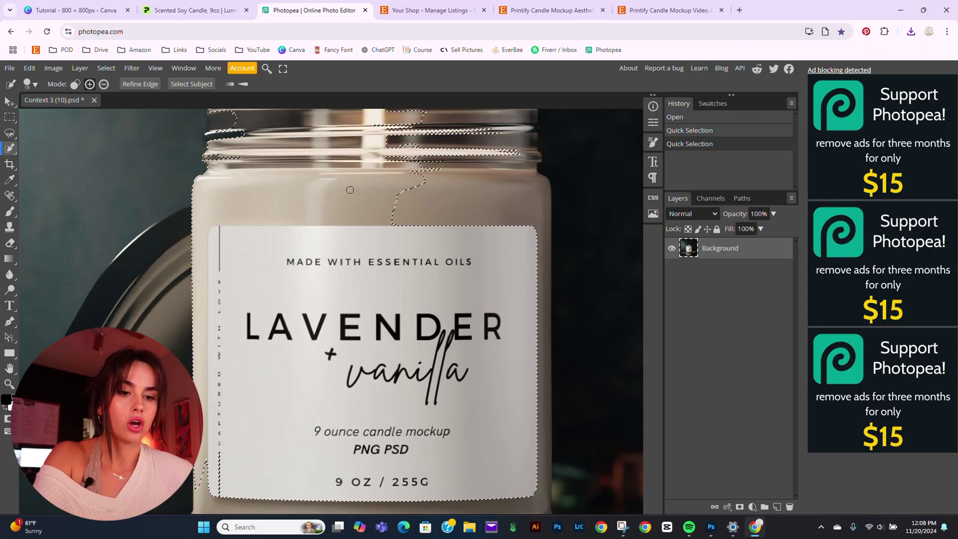
Subtract the jar rim, wax and base from the selection and keep the selection on the full label outline
mouse_move(390, 153)
left_mouse_down()
mouse_move(252, 162)
mouse_move(227, 171)
mouse_move(185, 221)
left_mouse_up()
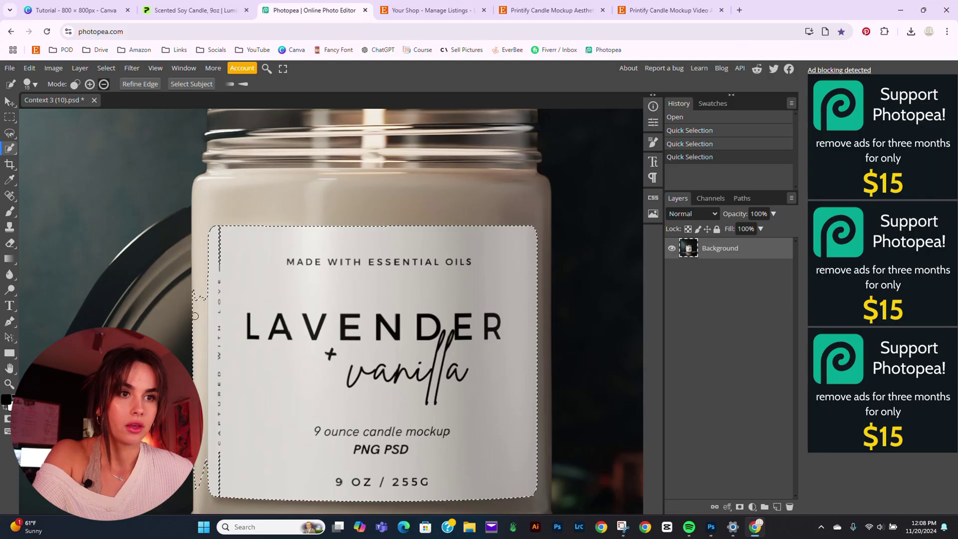
left_click_drag(195, 316, 200, 470)
left_click(221, 478)
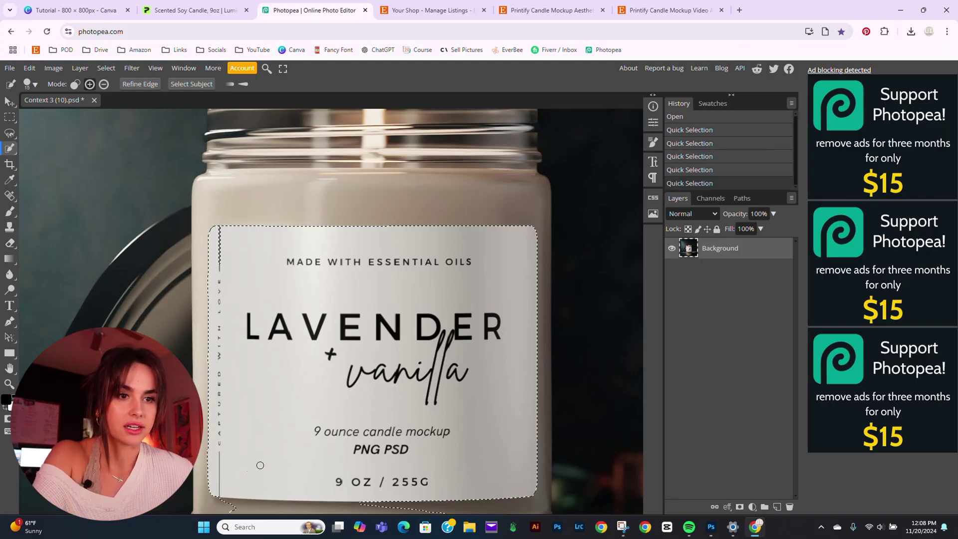
scroll(309, 407, "down", 2)
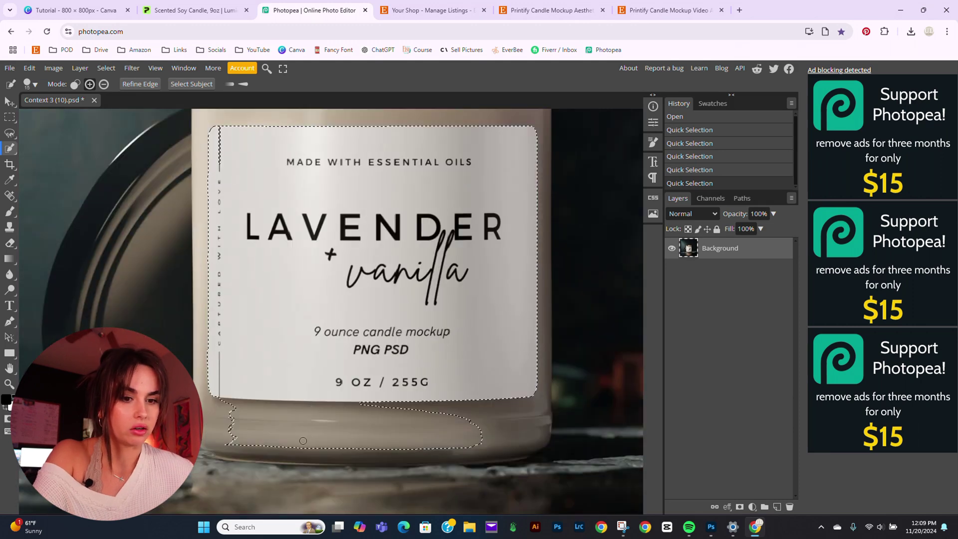
mouse_move(268, 431)
left_mouse_down("alt")
mouse_move(447, 432)
mouse_move(204, 421)
left_mouse_up("alt")
left_click_drag(277, 408, 224, 399)
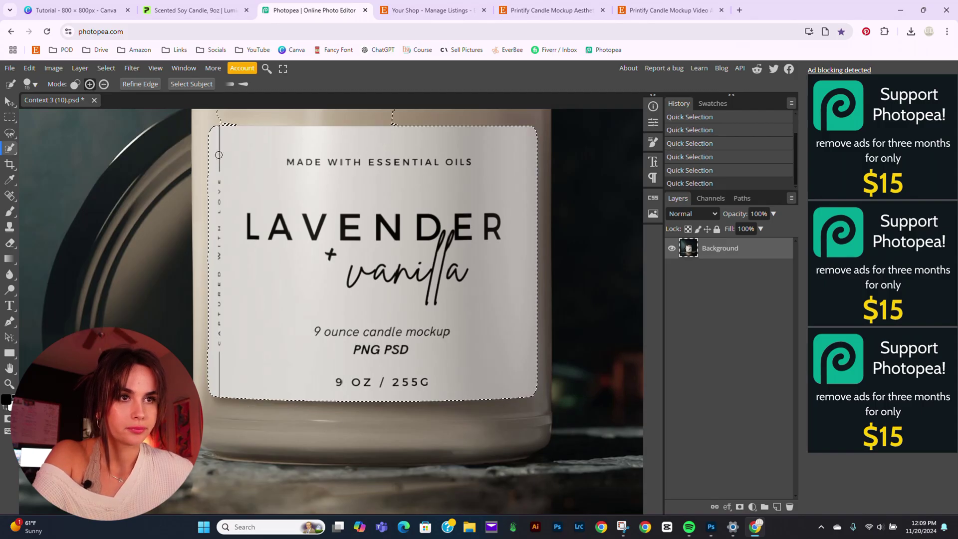
Bring the label selection into Refine Edge with the label's upper side corner in close view
scroll(231, 196, "up", 2)
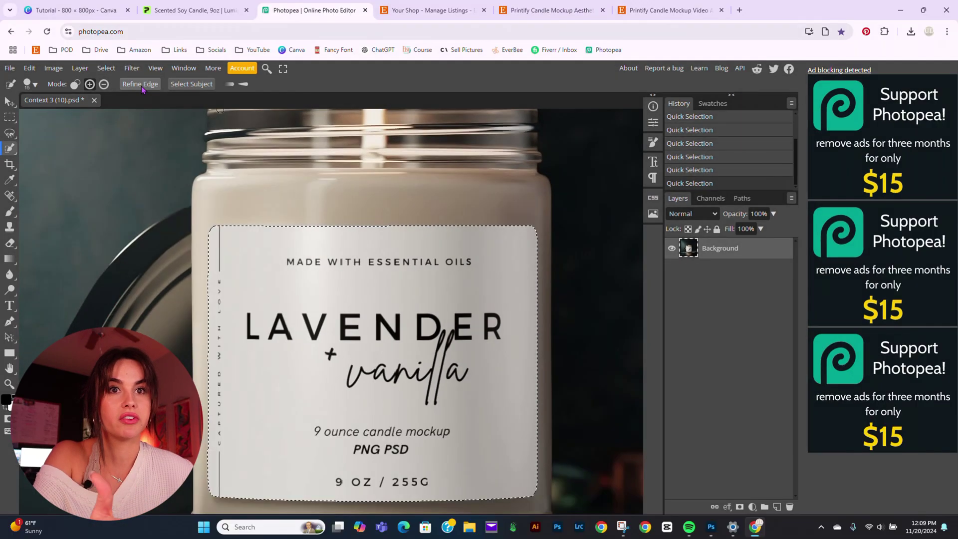
left_click(242, 135)
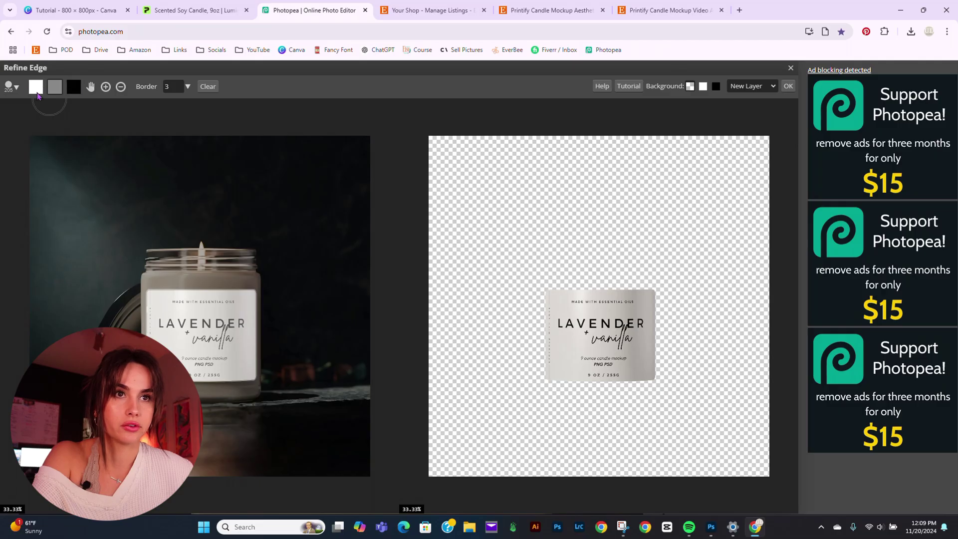
scroll(228, 193, "up", 3)
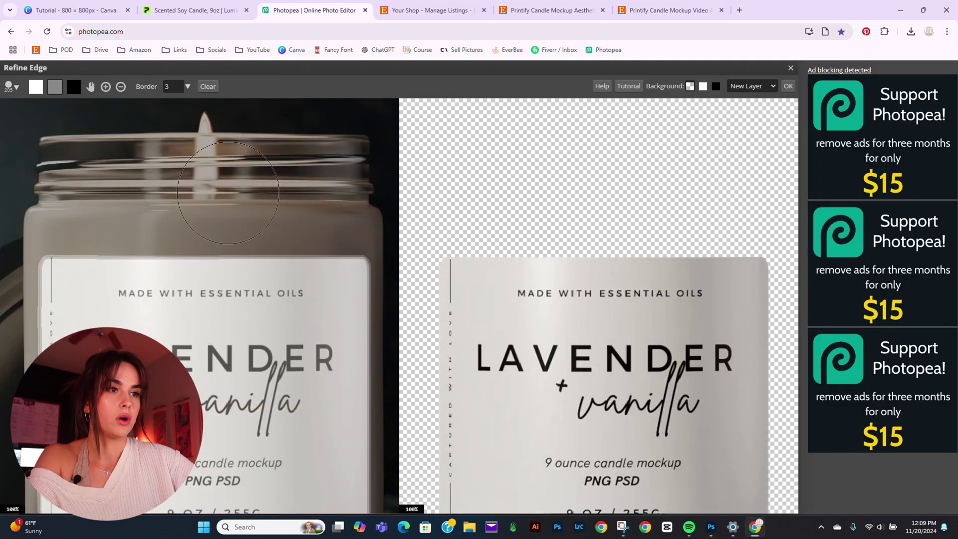
key("space")
left_click_drag(133, 267, 211, 229)
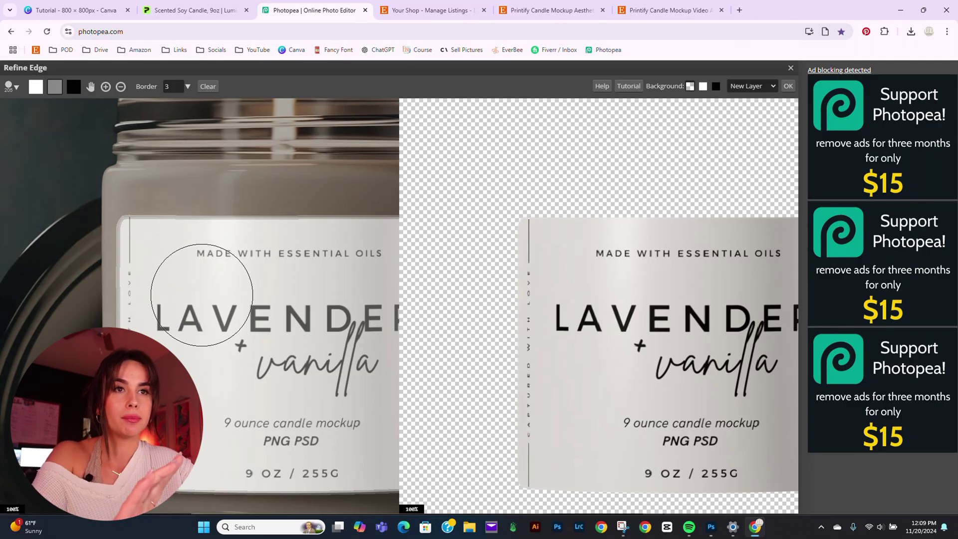
Reduce the Refine Edge brush size to 50 pixels for working along the label's edge
left_click(14, 87)
left_click(13, 87)
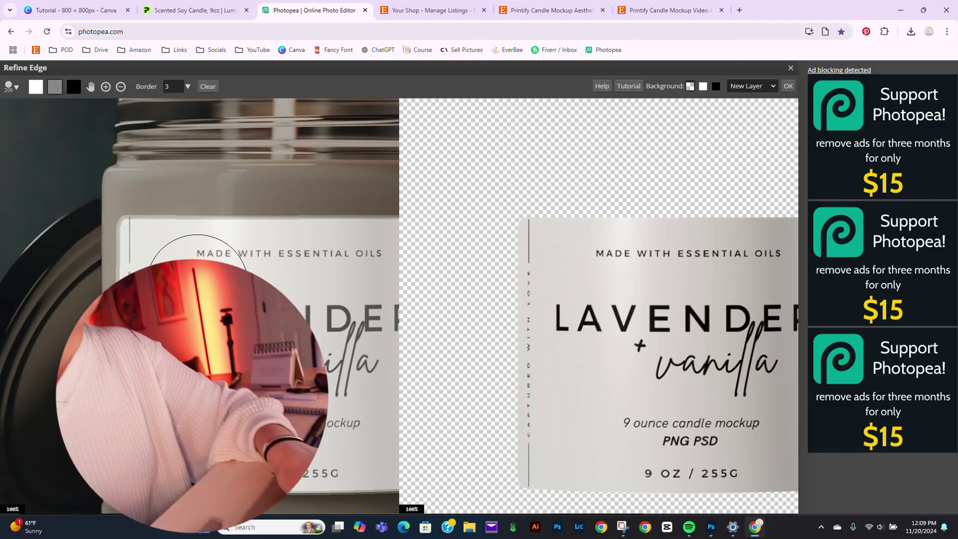
key("bracketleft")
key("bracketleft")
key("bracketleft")
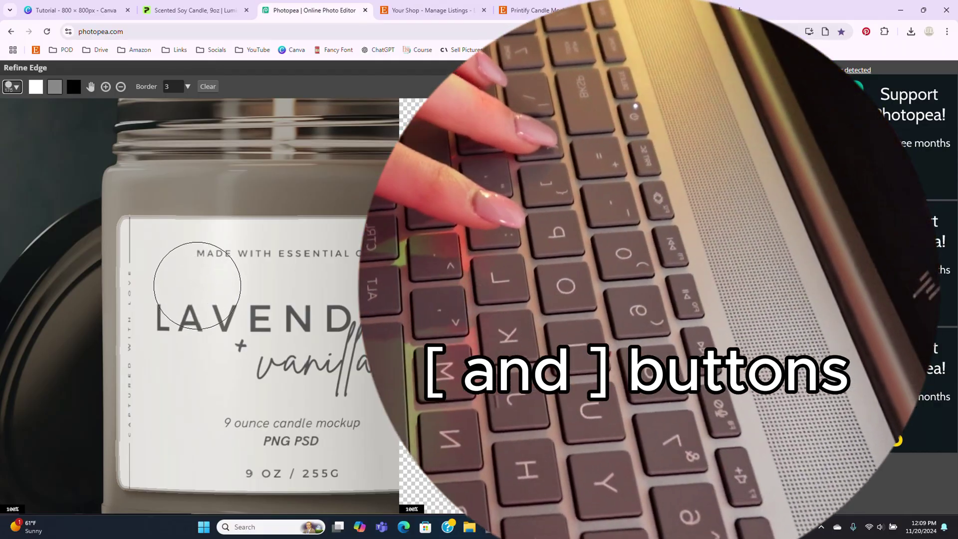
key("bracketleft")
key("bracketleft")
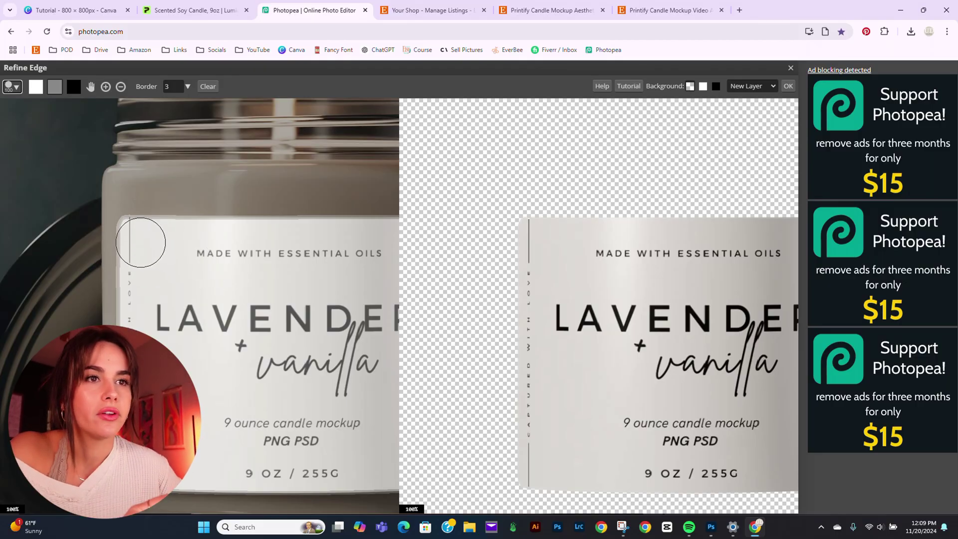
key("bracketleft")
key("bracketleft")
key("bracketleft")
key("bracketleft")
key("bracketleft")
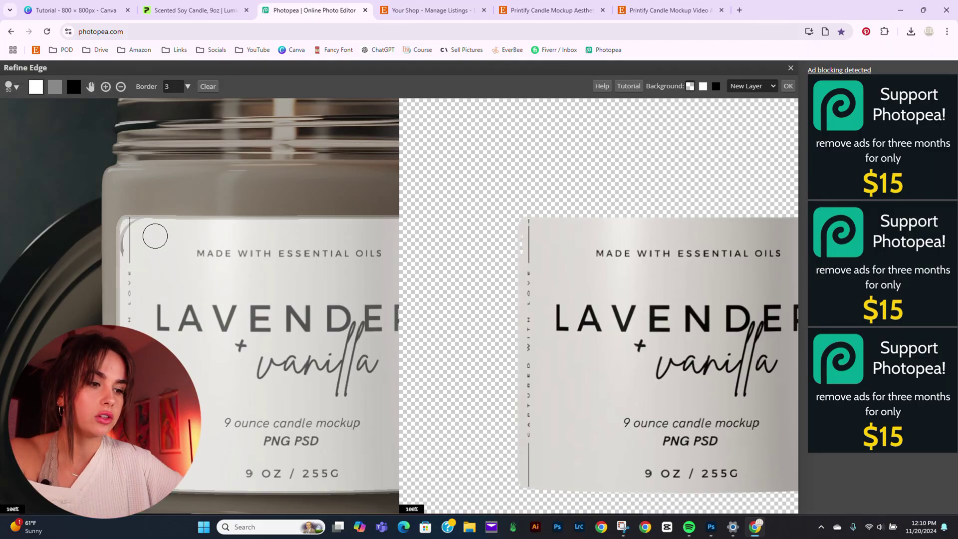
Try outputting the Quick Selection label cutout from Refine Edge to a new layer, and undo it
key("ctrl+plus")
key("ctrl+plus")
key("space")
left_click_drag(202, 185, 217, 432)
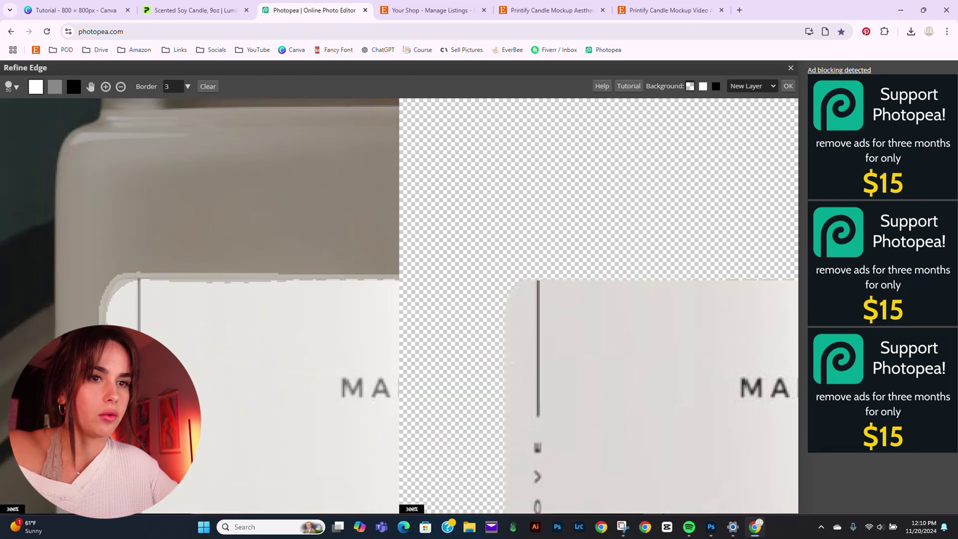
left_click_drag(187, 427, 253, 227)
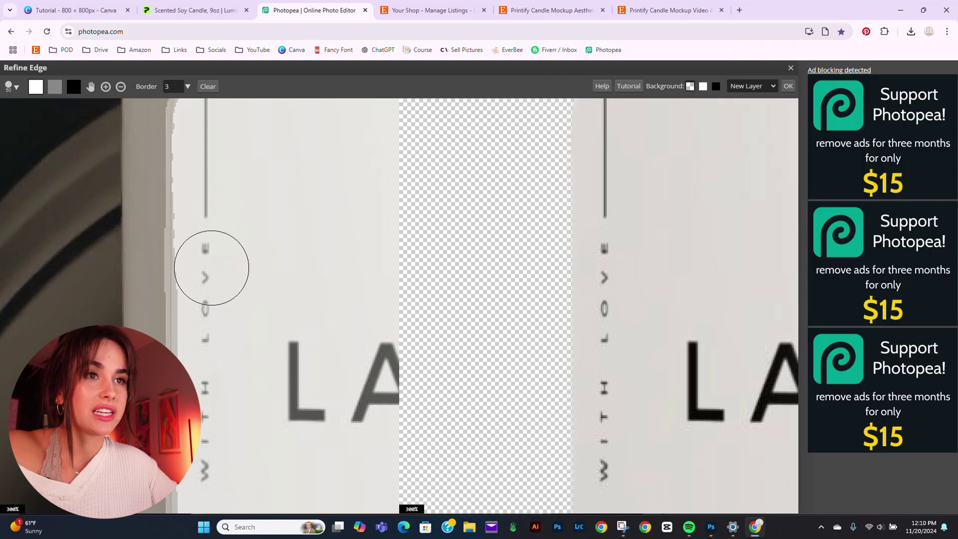
left_click(788, 86)
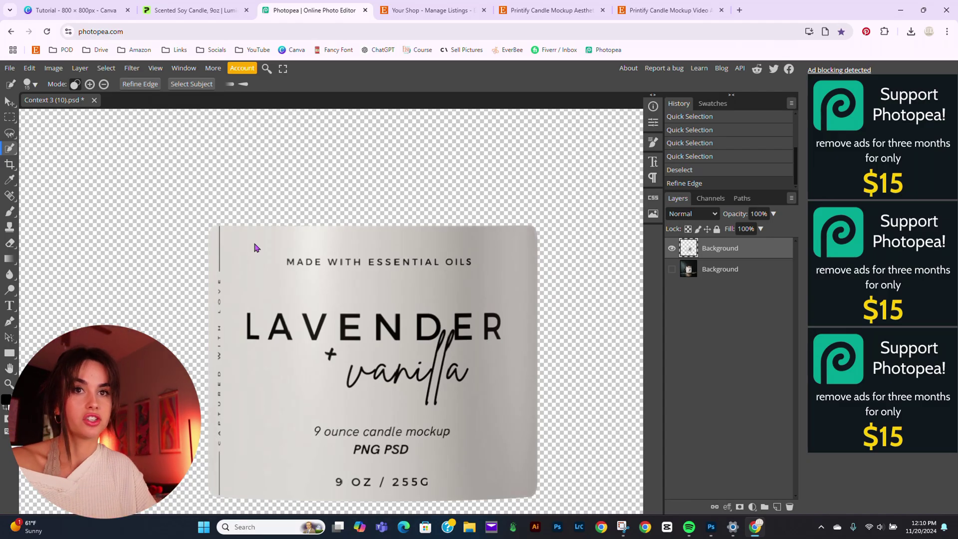
key("ctrl+z")
key("ctrl+z")
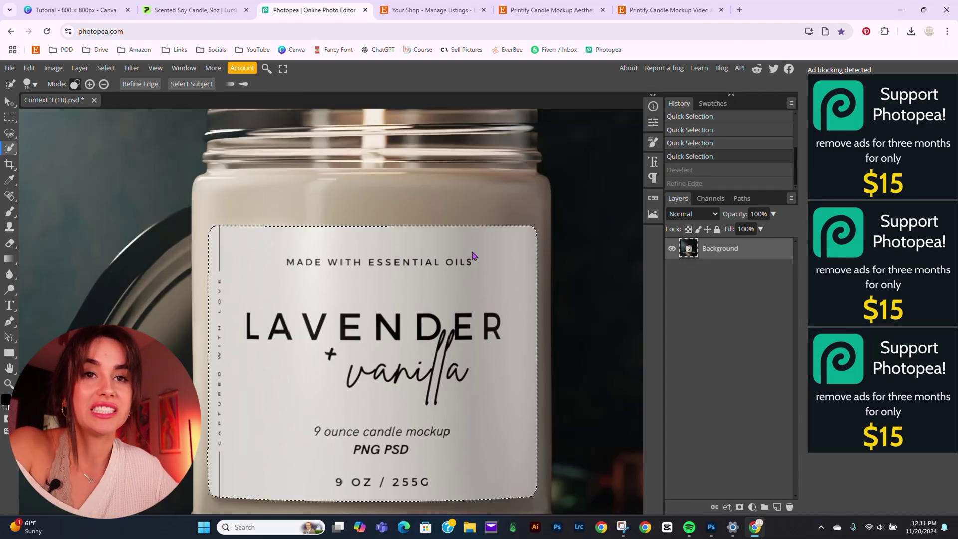
Clear the current selection and trace the label's top edge with Magnetic Lasso Select, from its upper left corner to the upper right corner
key("ctrl+d")
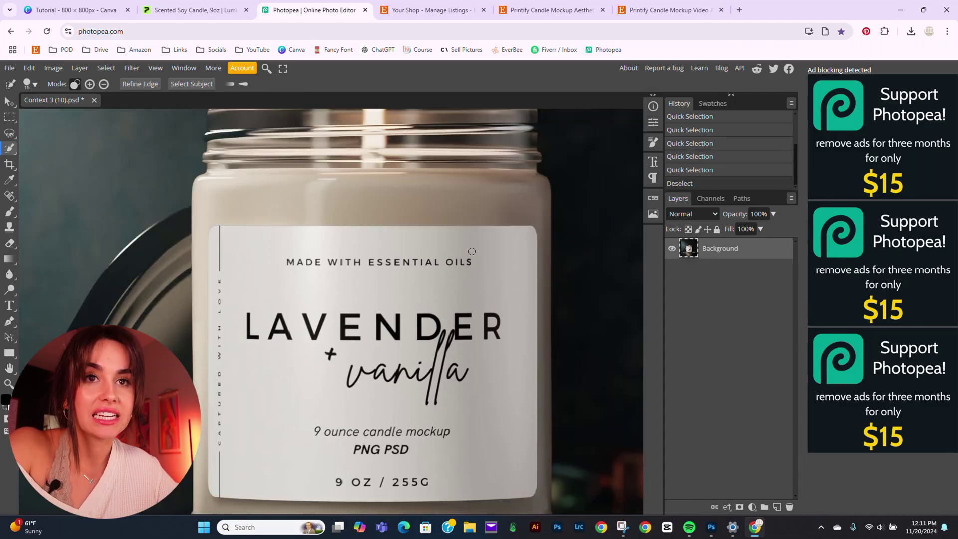
left_click(9, 133)
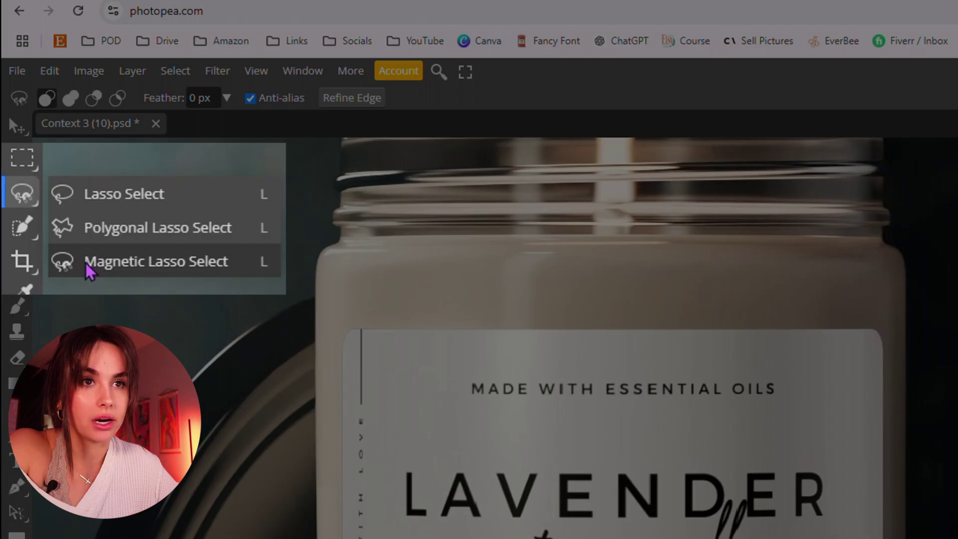
left_click(75, 264)
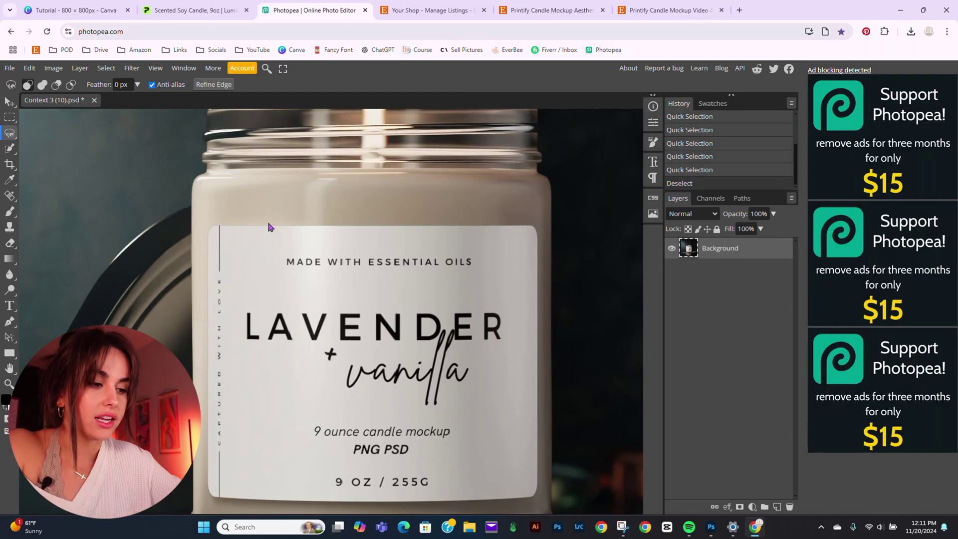
scroll(268, 227, "up", 5)
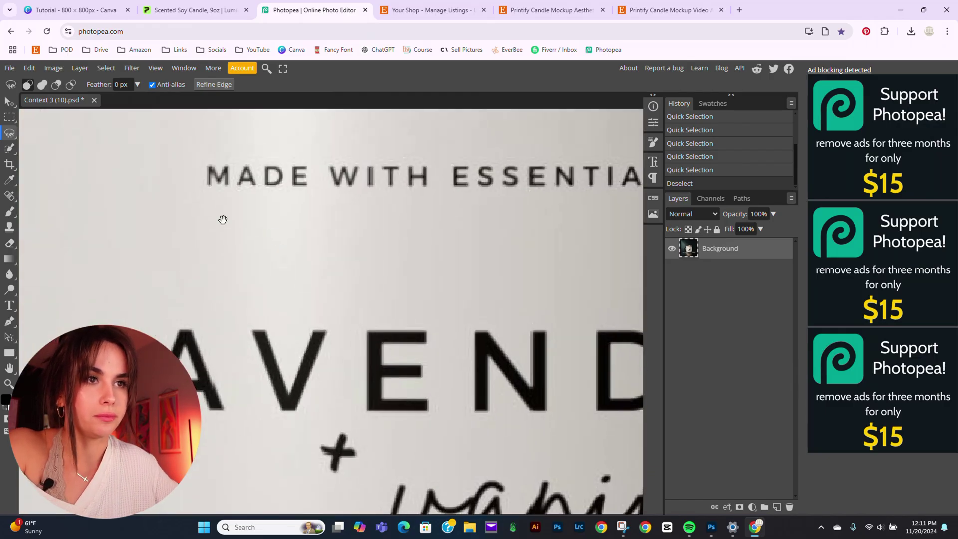
left_click_drag(223, 218, 389, 425)
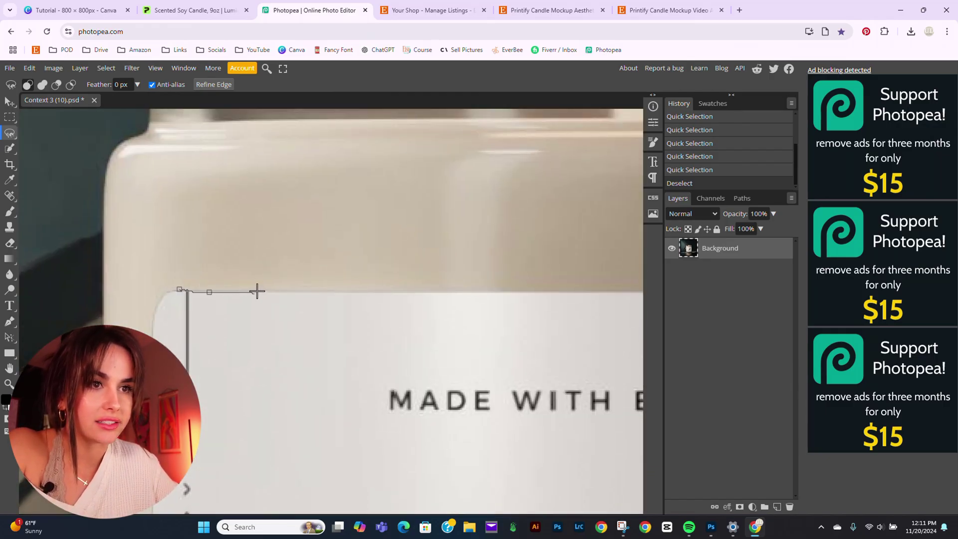
mouse_move(346, 292)
left_mouse_down()
mouse_move(577, 289)
mouse_move(190, 289)
left_mouse_up()
key("space")
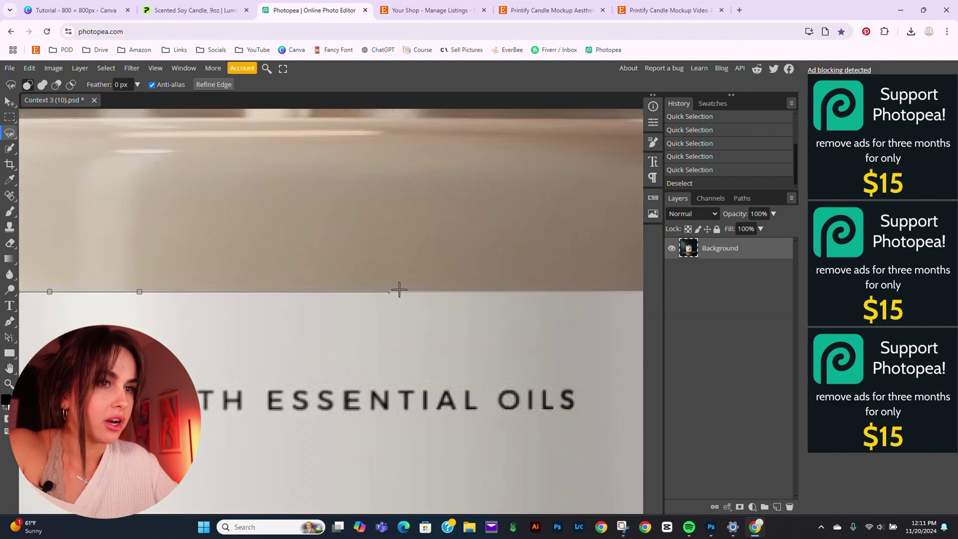
key("space")
mouse_move(614, 289)
left_mouse_down()
mouse_move(110, 256)
mouse_move(240, 259)
left_mouse_up()
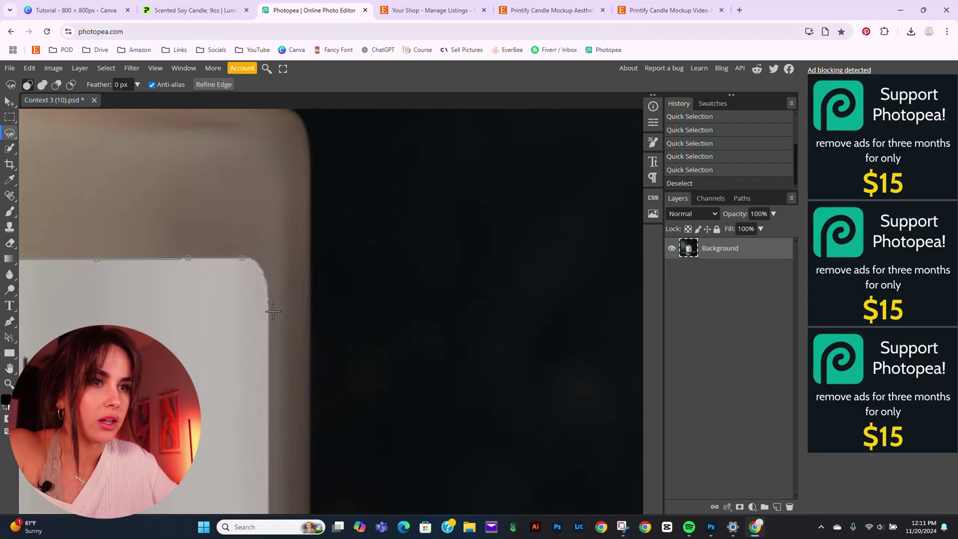
Continue the magnetic lasso trace down the label's right edge and around its lower right corner
mouse_move(273, 312)
left_mouse_down()
mouse_move(259, 360)
mouse_move(264, 388)
left_mouse_up()
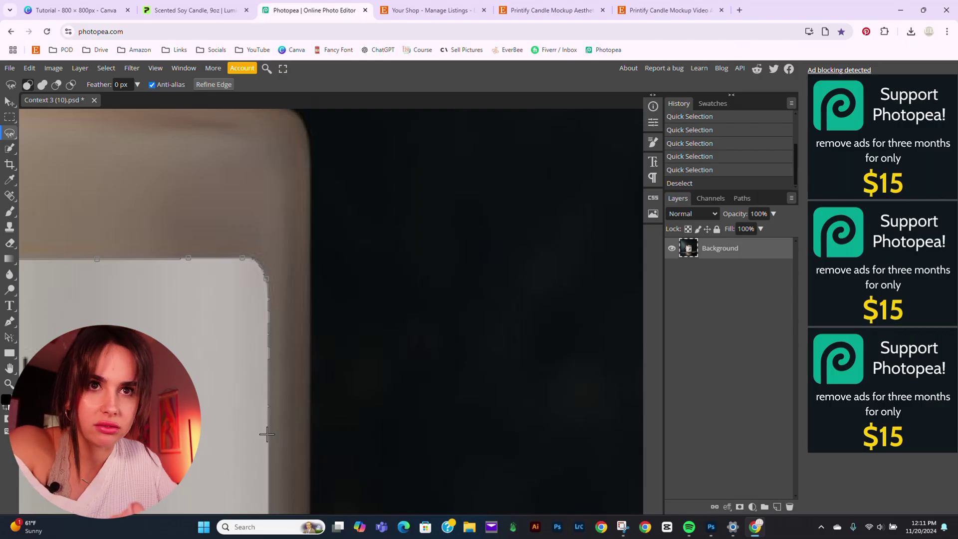
mouse_move(267, 474)
left_mouse_down()
mouse_move(292, 277)
mouse_move(293, 118)
left_mouse_up()
left_click_drag(293, 199, 293, 266)
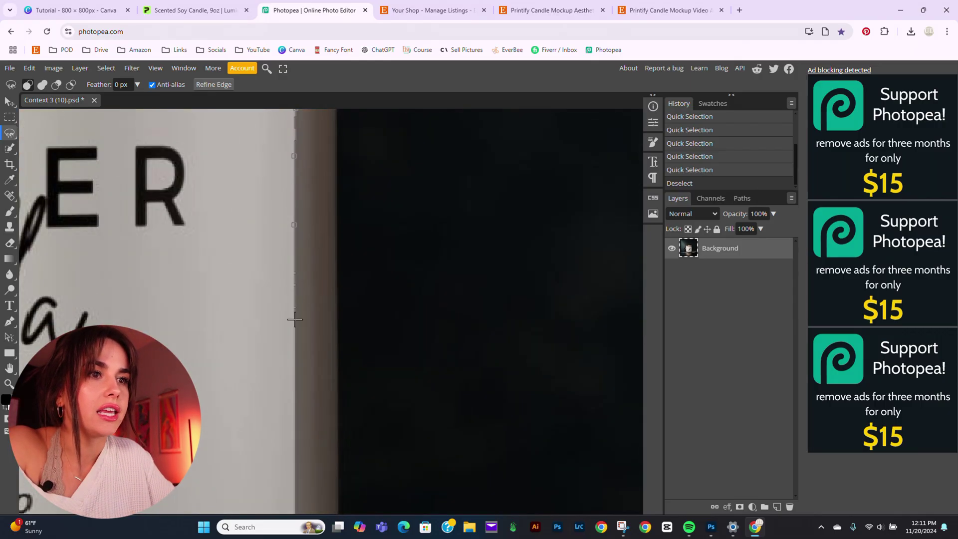
mouse_move(295, 320)
left_mouse_down()
mouse_move(285, 436)
mouse_move(293, 456)
mouse_move(284, 415)
mouse_move(288, 145)
left_mouse_up()
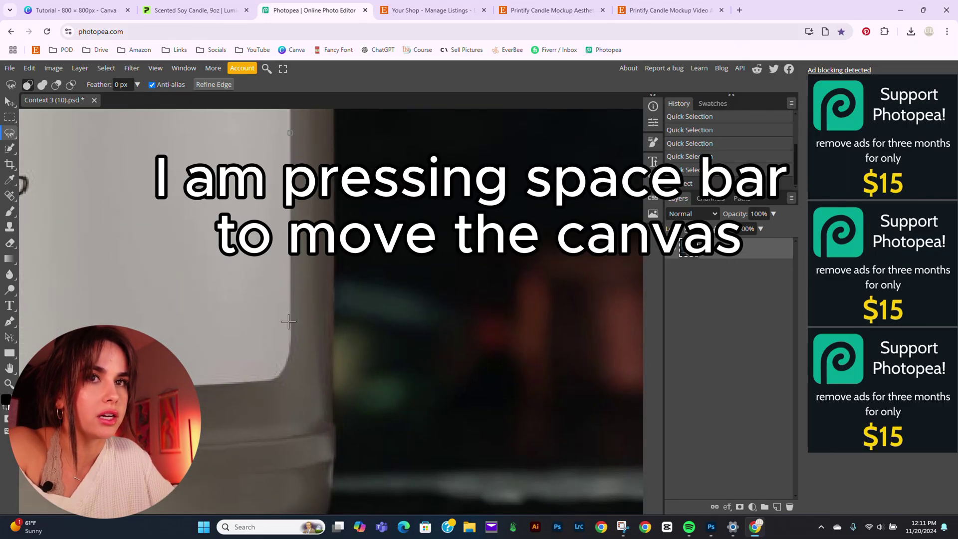
left_click_drag(289, 359, 269, 381)
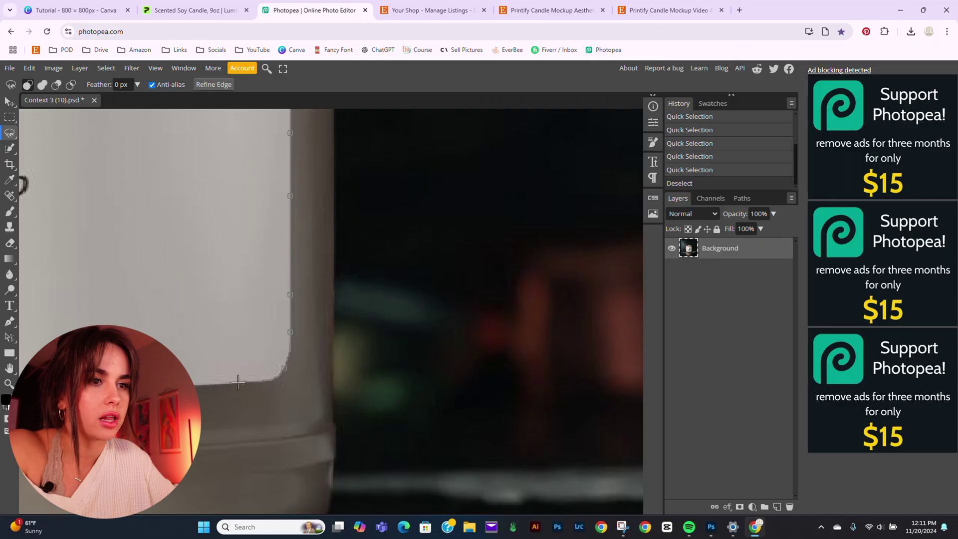
Trace the label's bottom edge and left edge, closing the magnetic lasso at its starting point on the upper left corner
left_click_drag(123, 383, 438, 342)
left_click_drag(109, 344, 515, 304)
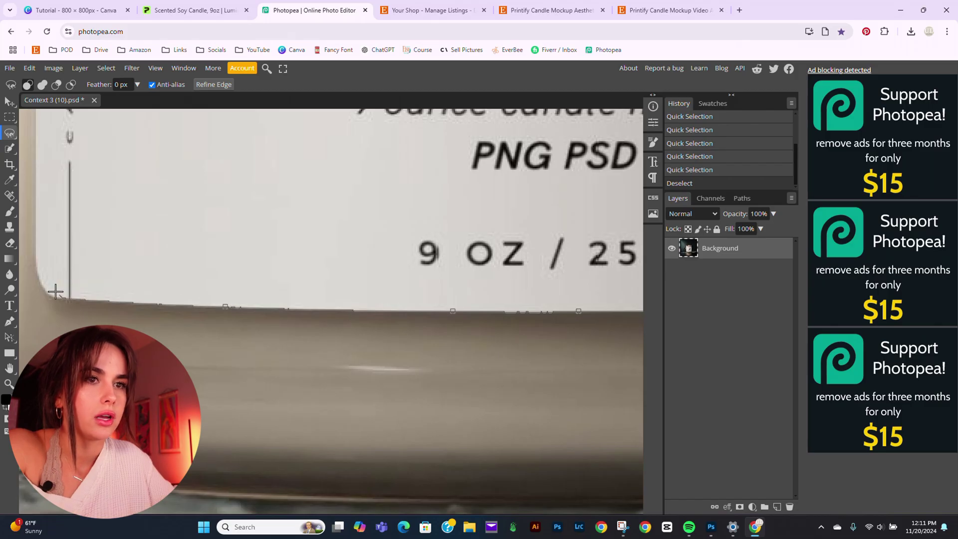
left_click_drag(37, 207, 126, 421)
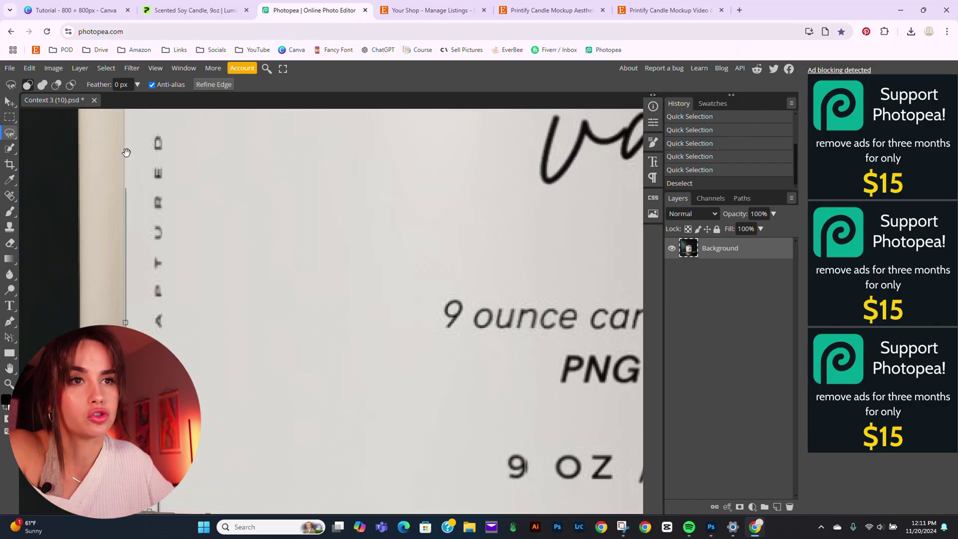
left_click_drag(127, 152, 121, 390)
left_click_drag(123, 119, 144, 502)
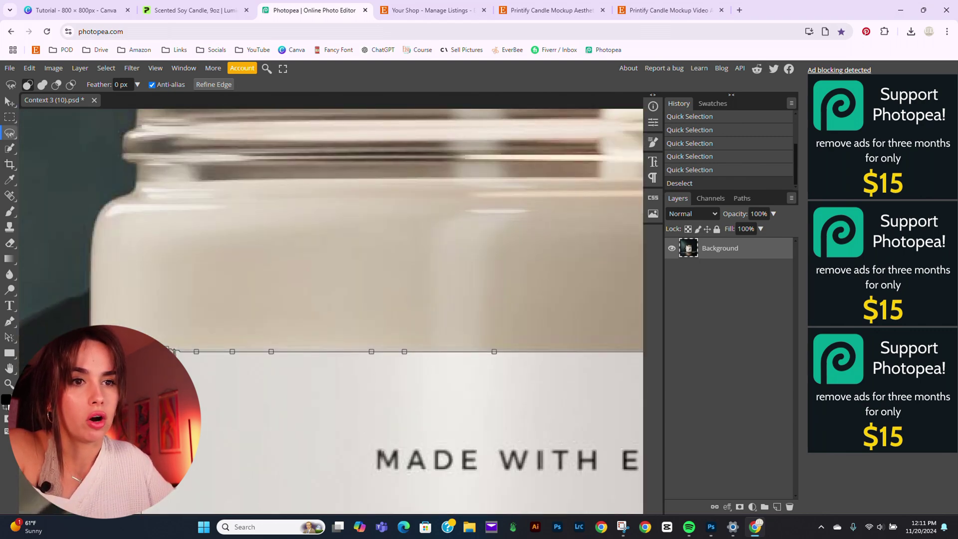
left_click(164, 348)
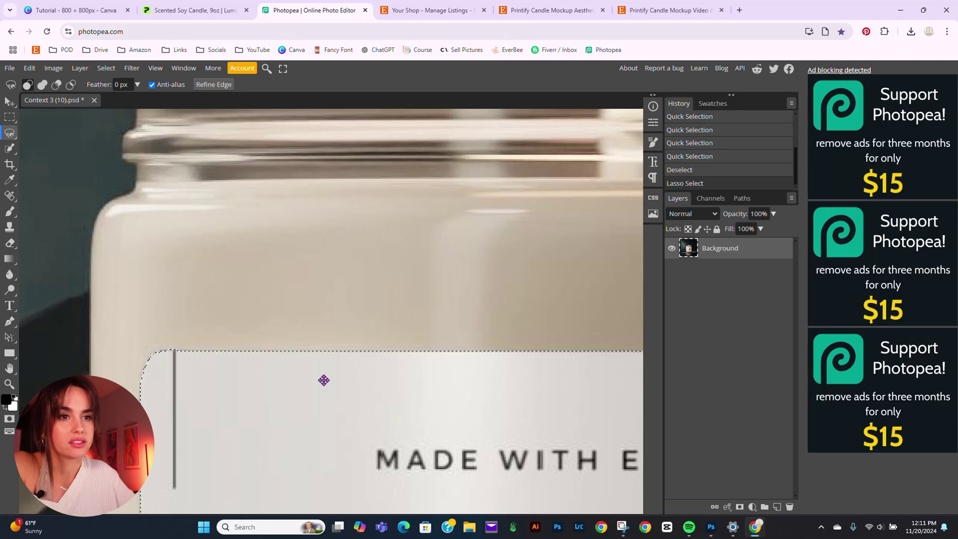
Try outputting the lasso-traced label from Refine Edge to a new layer
key("ctrl+minus")
key("ctrl+minus")
left_click_drag(280, 329, 222, 237)
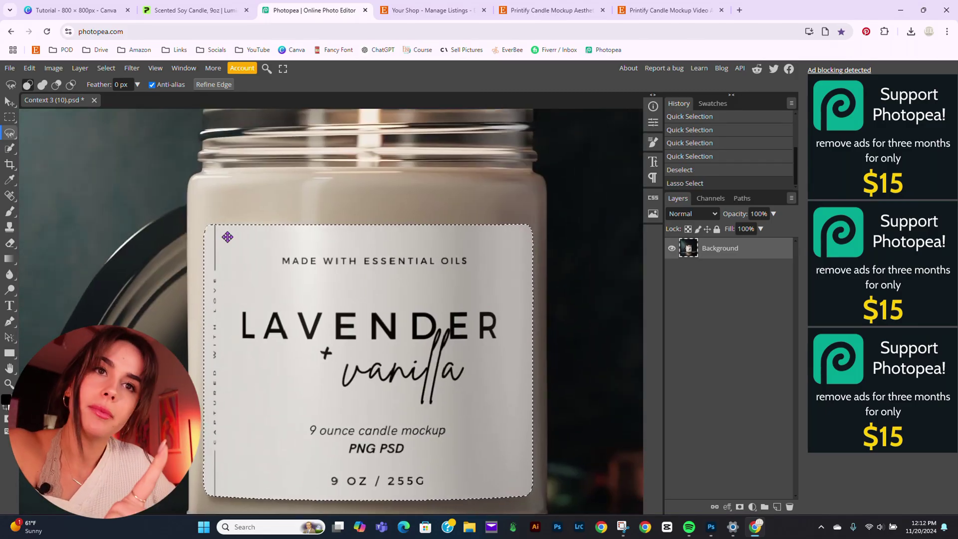
left_click(214, 85)
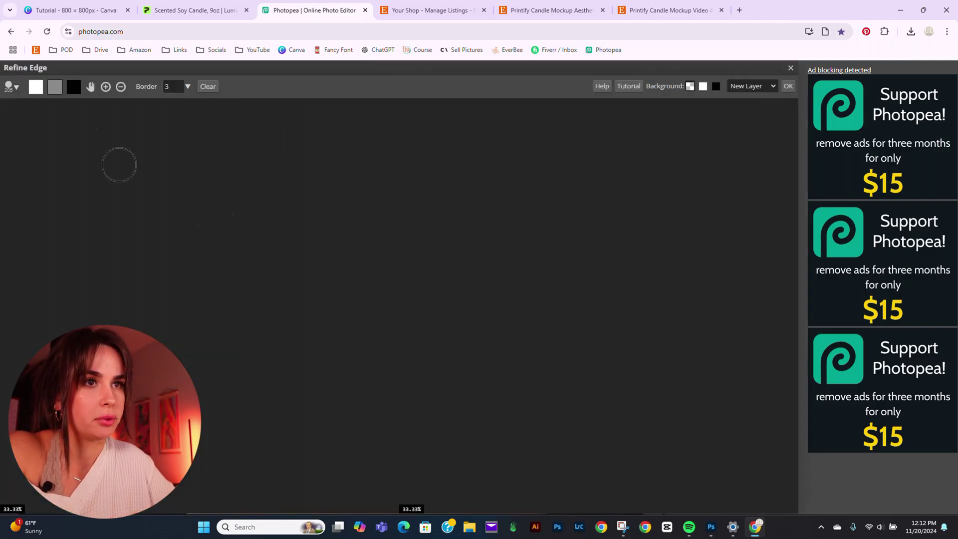
left_click(48, 32)
left_click(569, 95)
key("Escape")
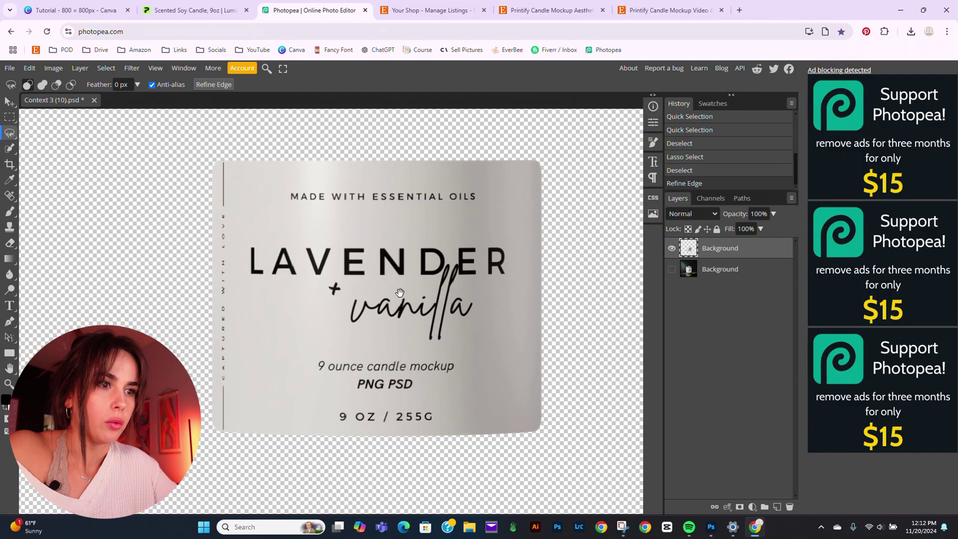
Bring the label into Refine Edge again and dismiss the ad-blocking notice
left_click(205, 86)
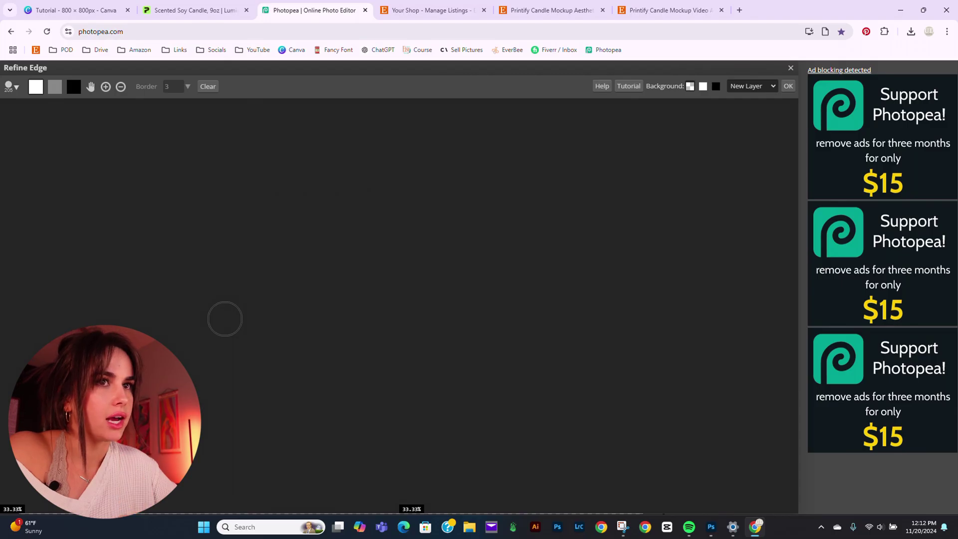
left_click(788, 86)
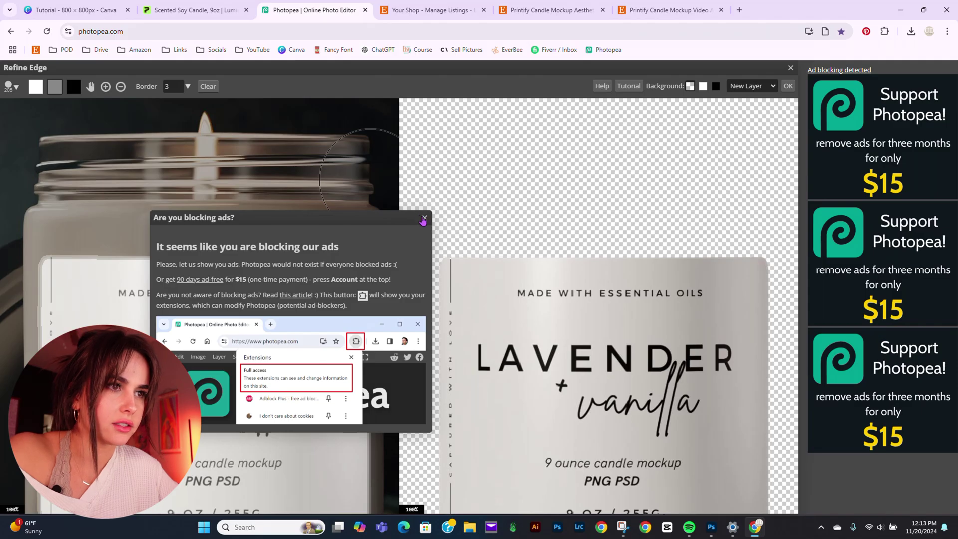
left_click(424, 218)
left_click_drag(568, 416, 582, 326)
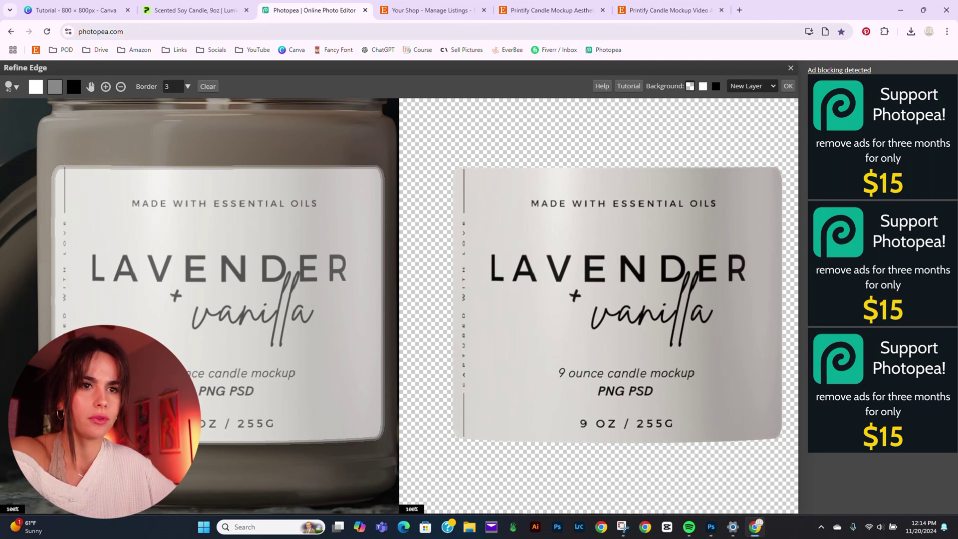
Paint with the white Refine Edge brush along the label's lower left edge, around the corner and onto the bottom edge
scroll(243, 357, "up", 4)
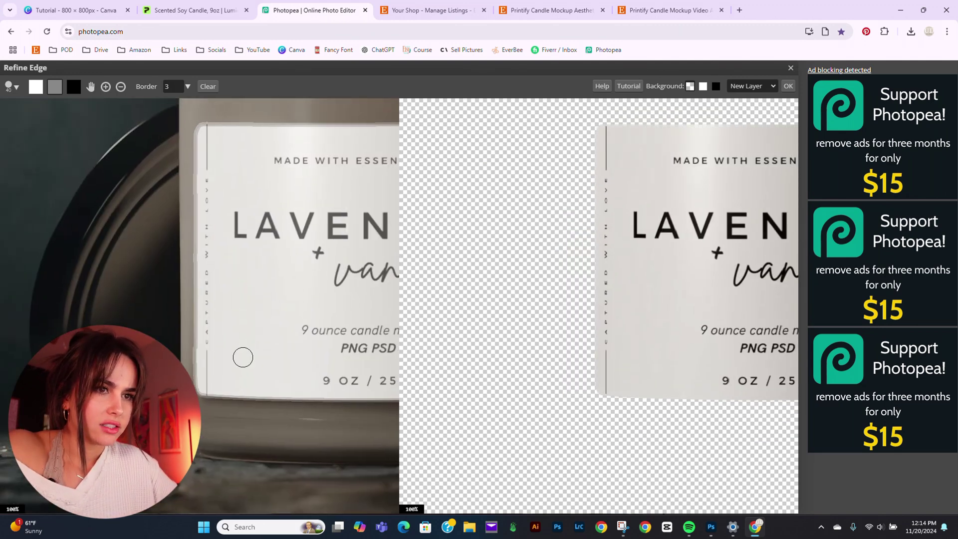
left_click_drag(240, 358, 225, 299)
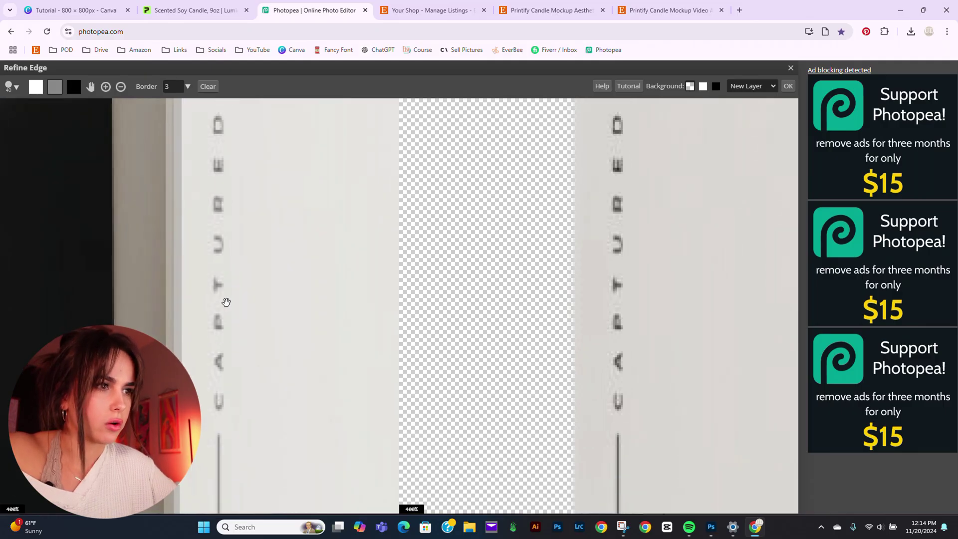
left_click_drag(217, 223, 216, 268)
left_click(36, 88)
left_click_drag(222, 196, 217, 334)
left_click_drag(234, 387, 241, 237)
mouse_move(189, 373)
left_mouse_down()
mouse_move(220, 434)
mouse_move(281, 431)
left_mouse_up()
left_click(321, 435)
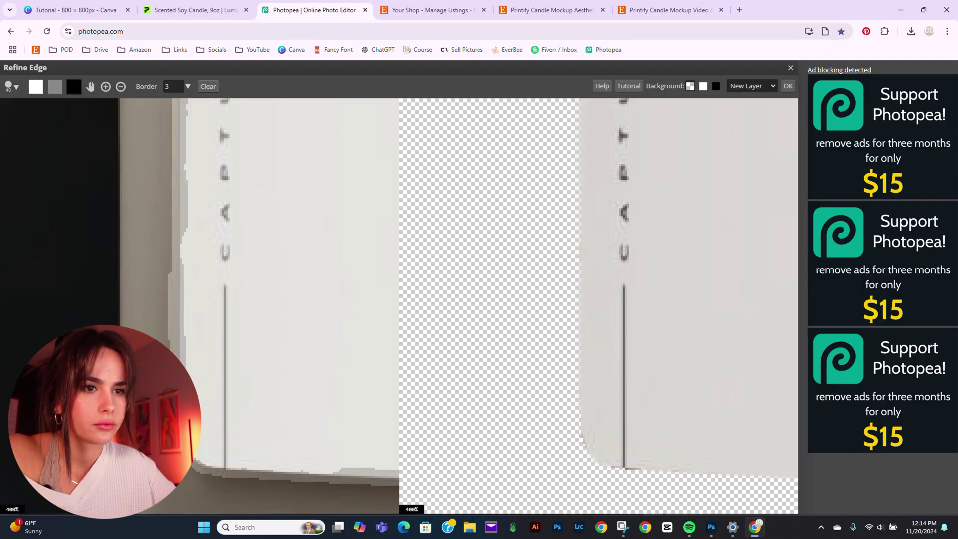
Check the label's painted lower corner and output the refined cutout to a new layer
left_click_drag(262, 405, 239, 312)
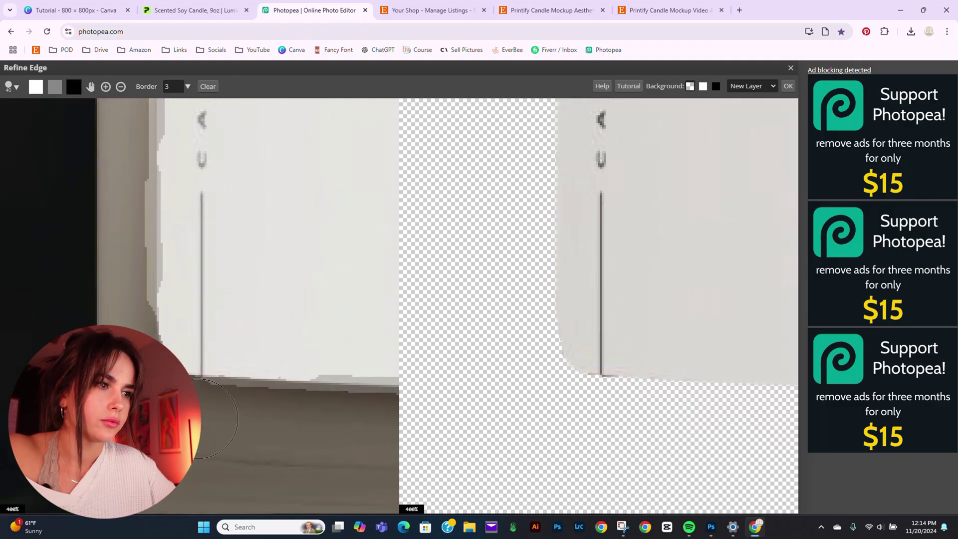
scroll(250, 349, "down", 5)
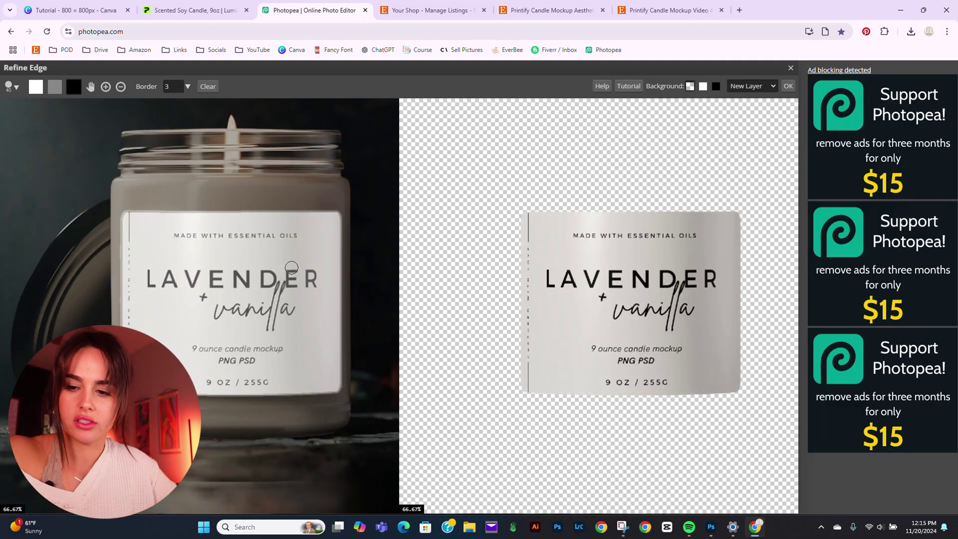
left_click(788, 87)
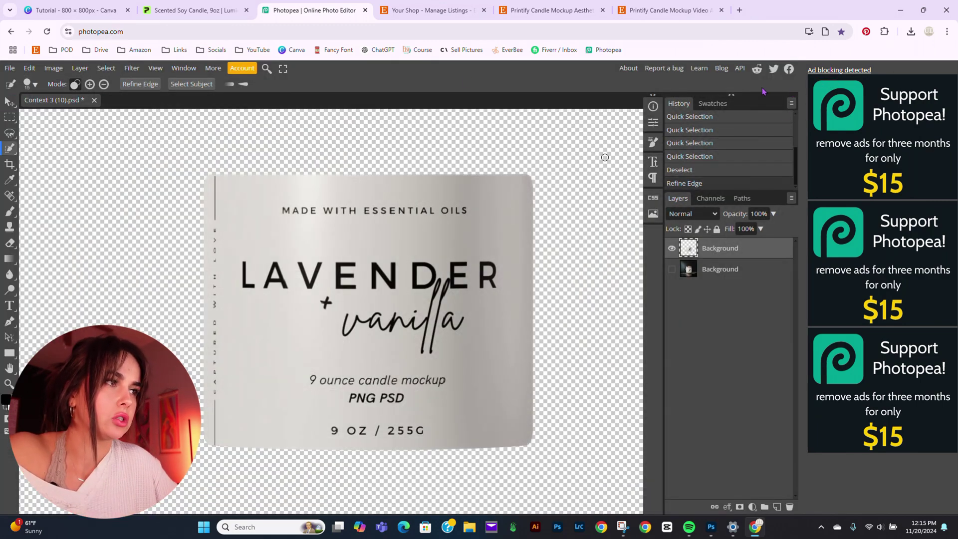
Export the isolated label as a PNG and switch to the Tutorial design in Canva
left_click(8, 70)
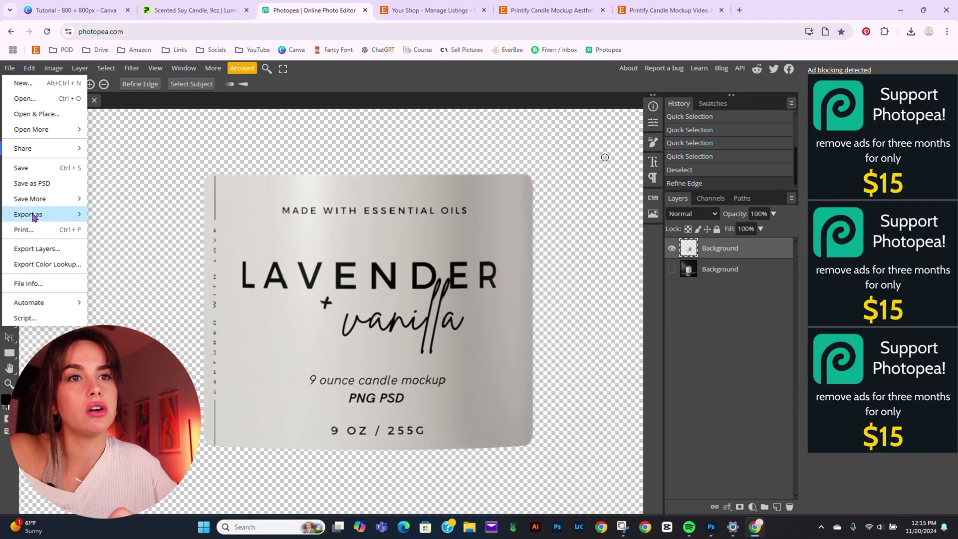
mouse_move(84, 216)
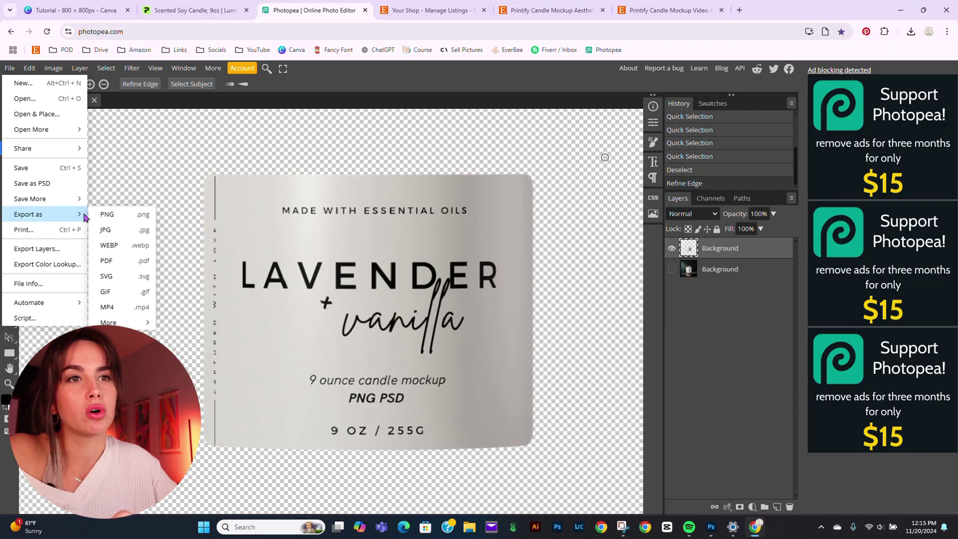
left_click(131, 220)
key("Return")
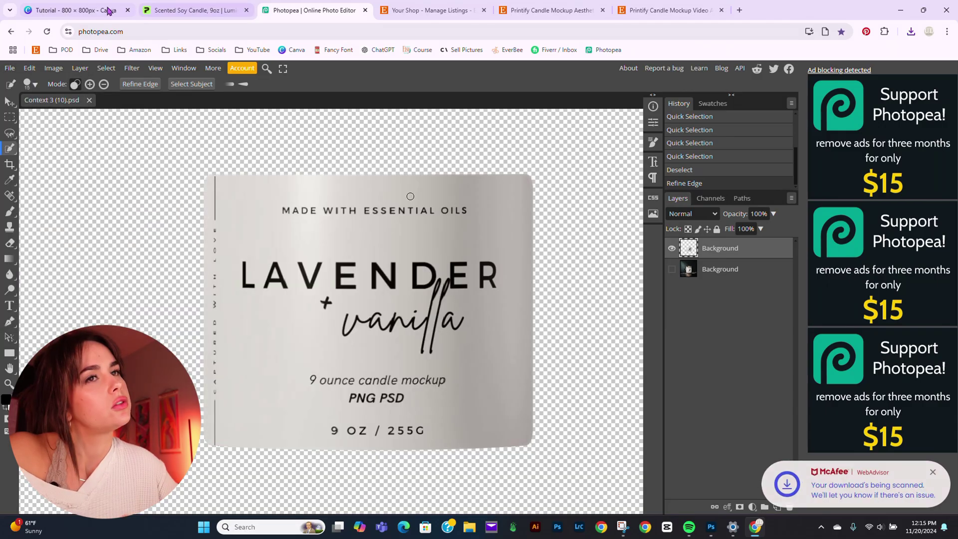
left_click(75, 12)
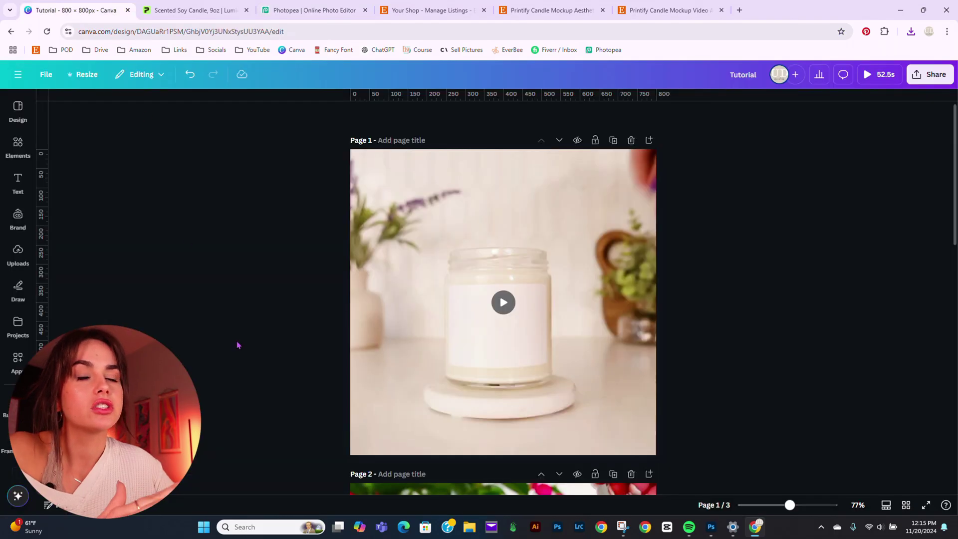
scroll(245, 319, "down", 4)
left_click(471, 453)
left_click(514, 273)
scroll(717, 246, "up", 4)
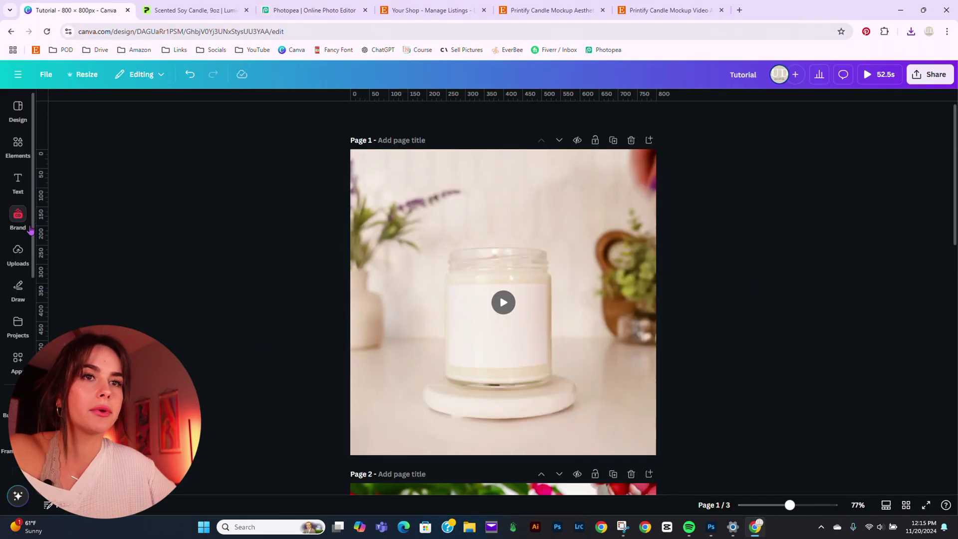
Upload the exported label PNG from Downloads and place it on page 1 over the candle video
left_click(18, 252)
left_click(97, 134)
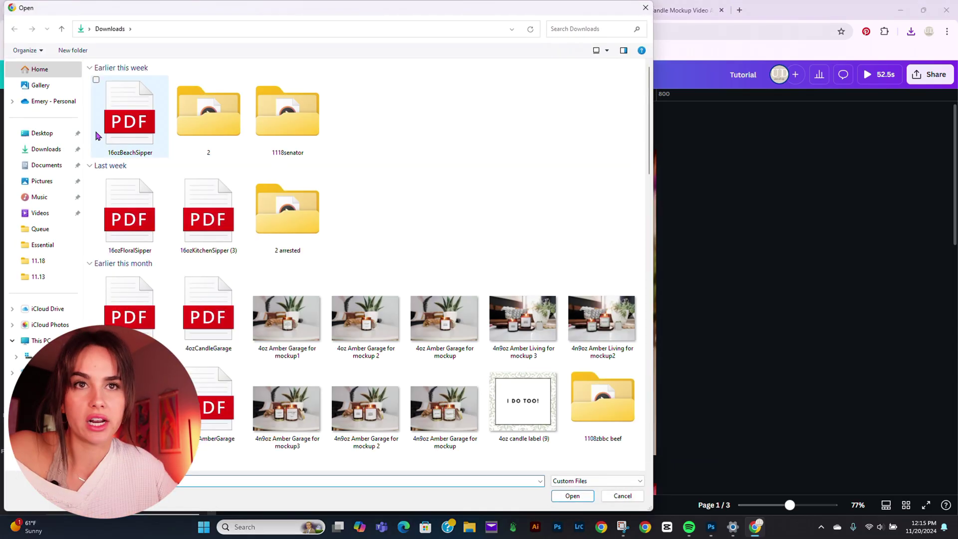
double_click(128, 117)
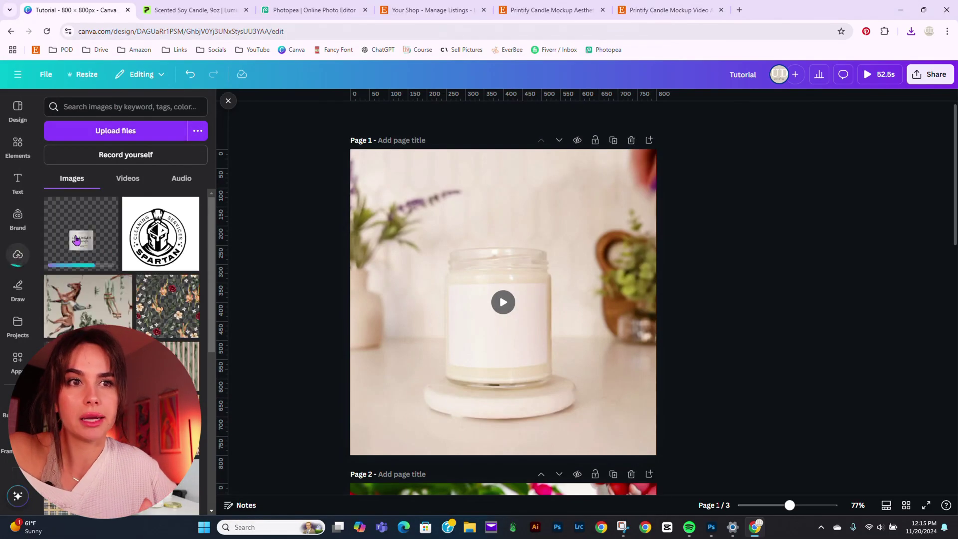
left_click(75, 241)
left_click(227, 101)
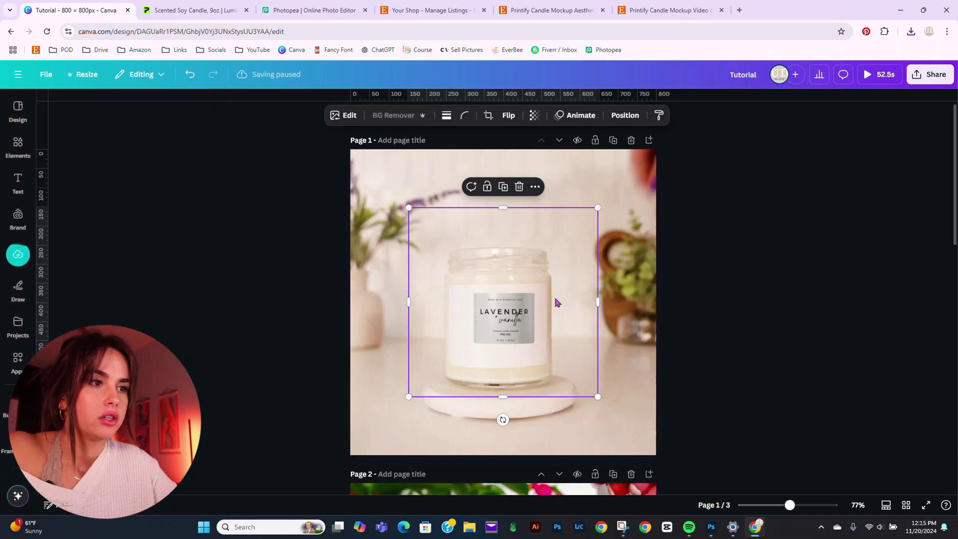
Enlarge the label to cover the jar's blank label, crop its transparent right and bottom margins, and fine-tune its position
left_click_drag(597, 207, 798, 152)
left_click_drag(565, 288, 495, 346)
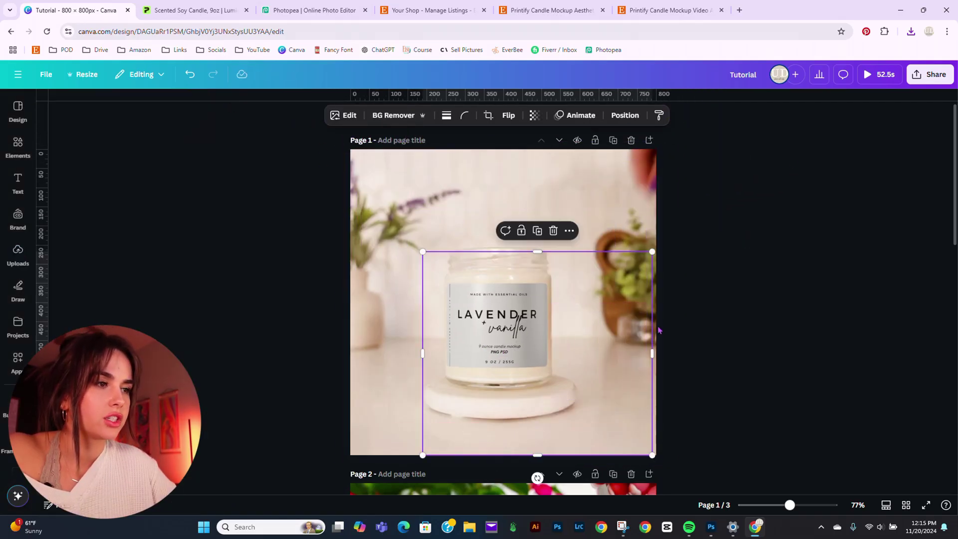
left_click_drag(651, 353, 565, 343)
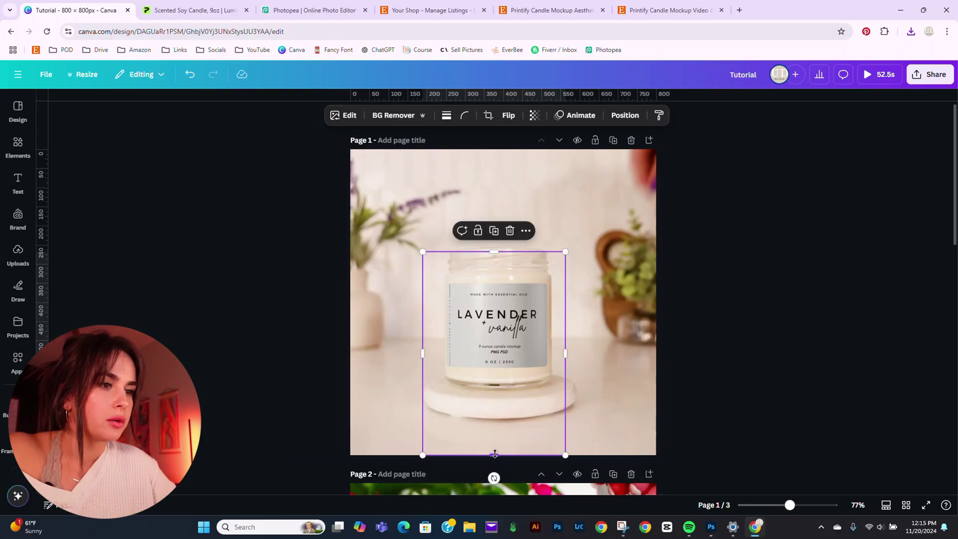
left_click_drag(494, 454, 493, 386)
scroll(592, 306, "up", 5)
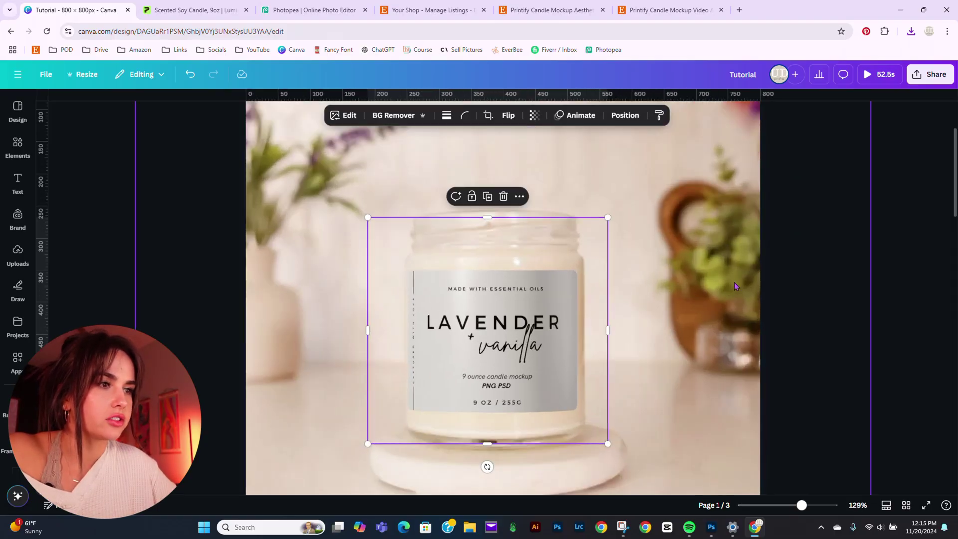
left_click(862, 274)
mouse_move(519, 325)
left_mouse_down()
mouse_move(519, 353)
mouse_move(521, 325)
left_mouse_up()
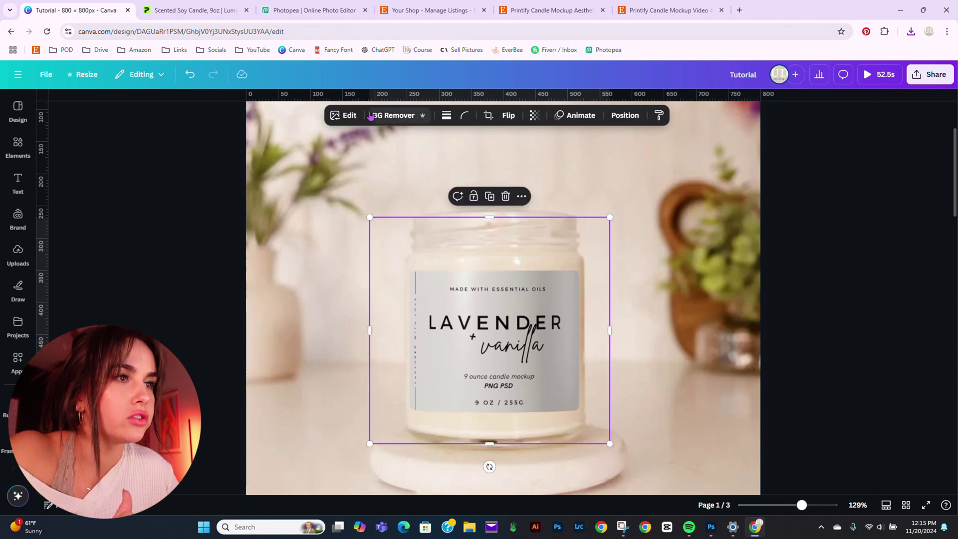
Set the label image's brightness to 15 and contrast to 15
left_click(353, 118)
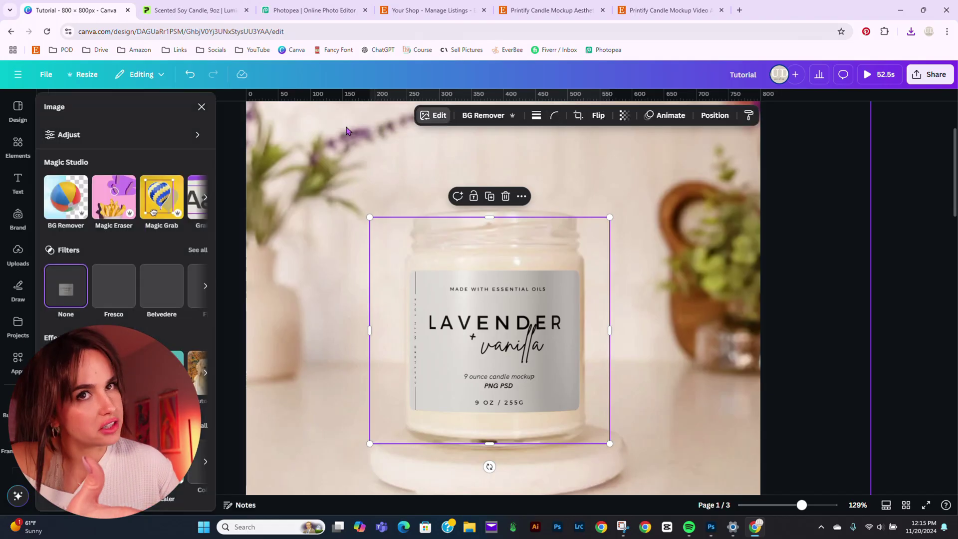
left_click(93, 136)
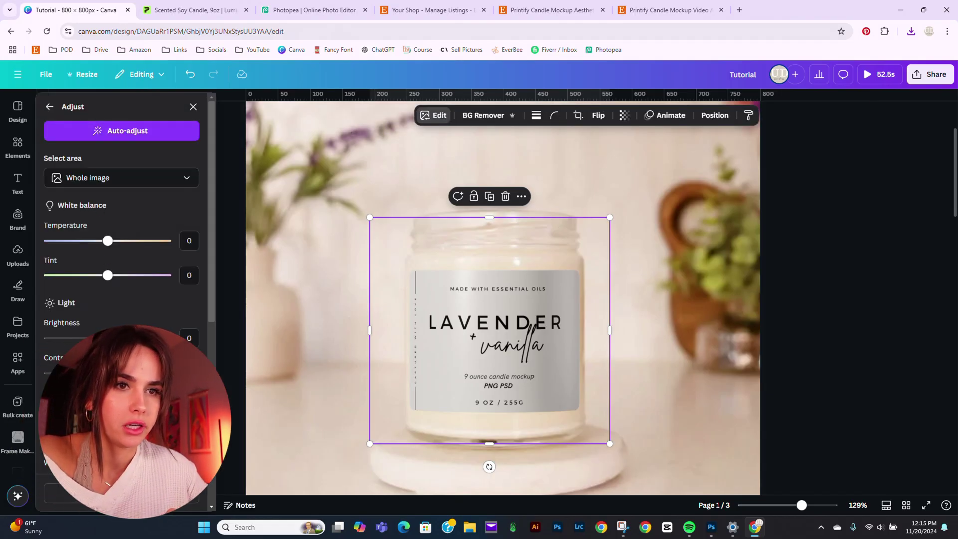
left_click_drag(108, 338, 119, 341)
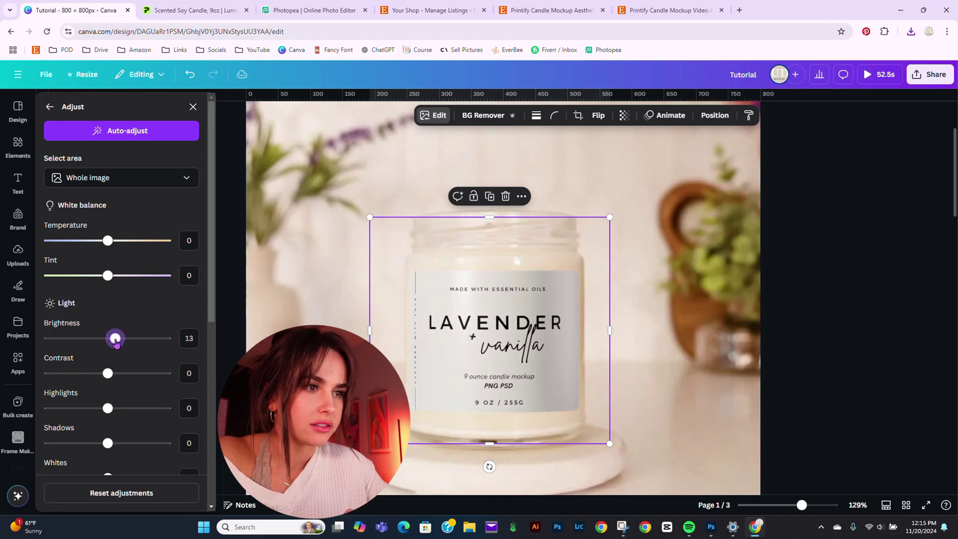
scroll(54, 317, "down", 1)
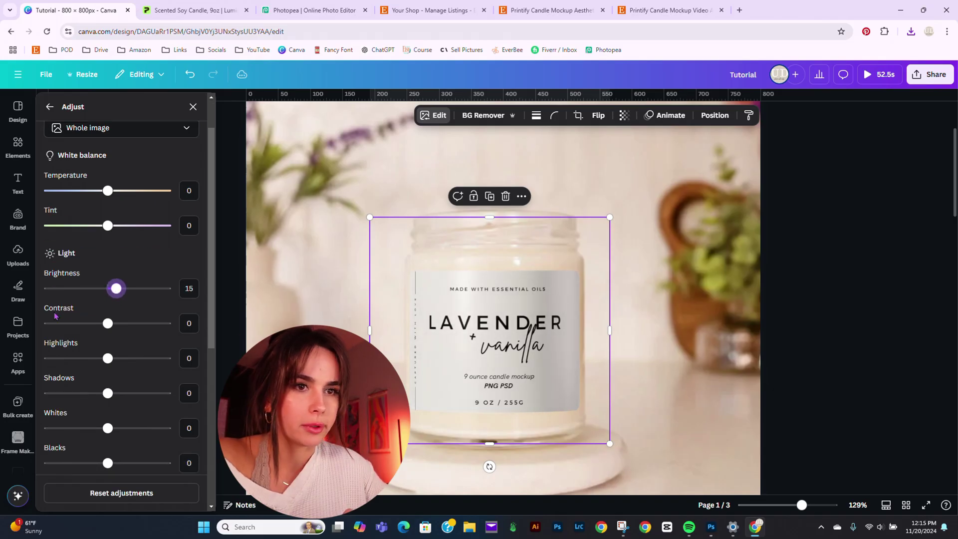
mouse_move(106, 326)
left_mouse_down()
mouse_move(90, 323)
mouse_move(141, 325)
mouse_move(119, 329)
left_mouse_up()
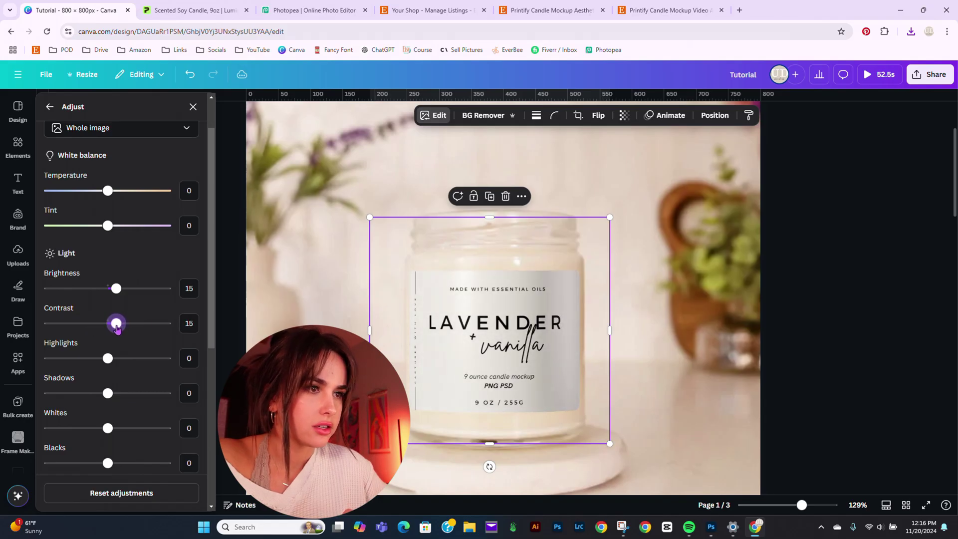
scroll(113, 331, "down", 1)
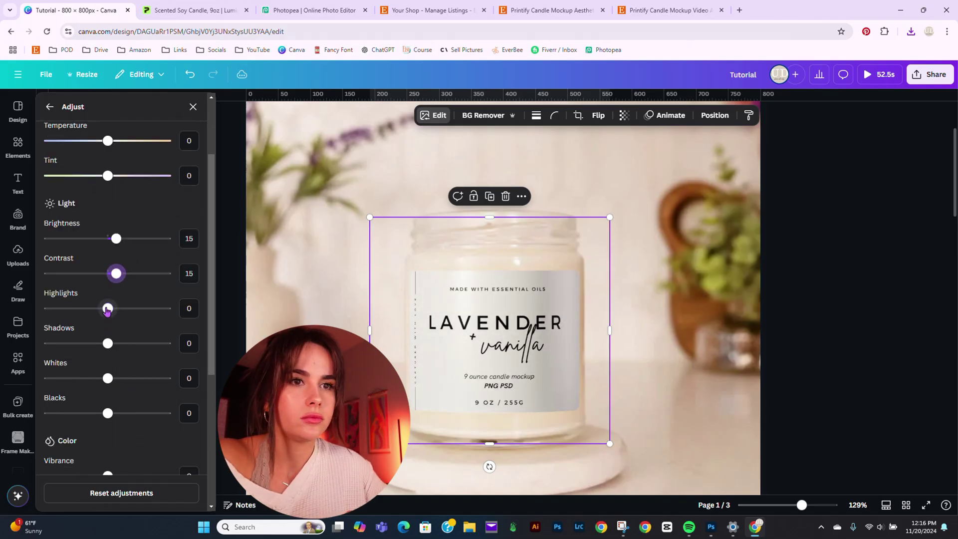
Set the label image's highlights to 47 and shadows to about 64, and raise its whites
left_click_drag(107, 310, 133, 320)
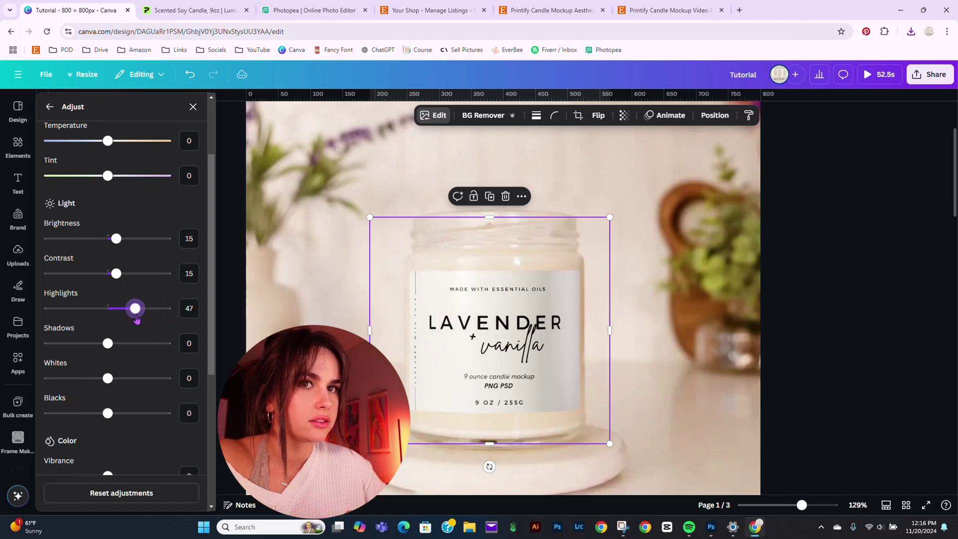
scroll(59, 320, "down", 1)
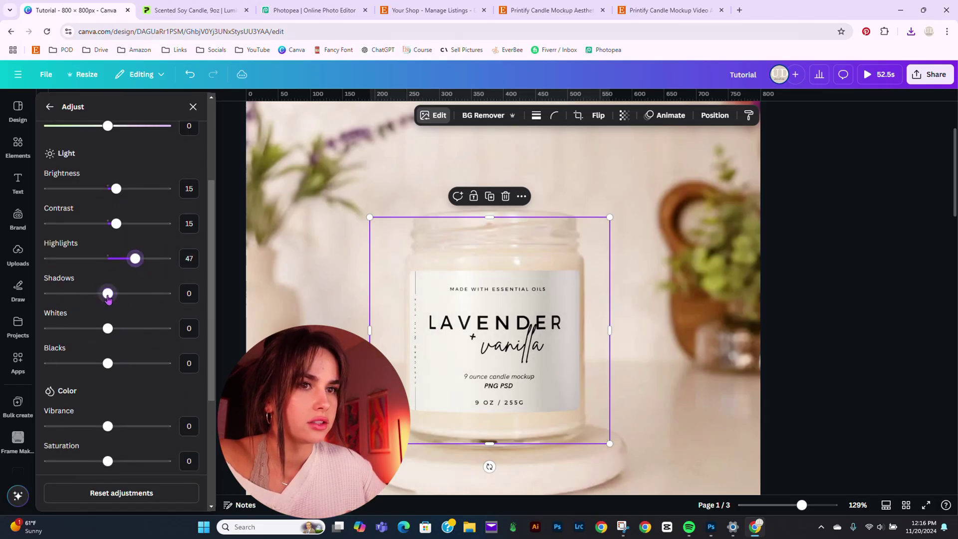
left_click_drag(108, 297, 153, 305)
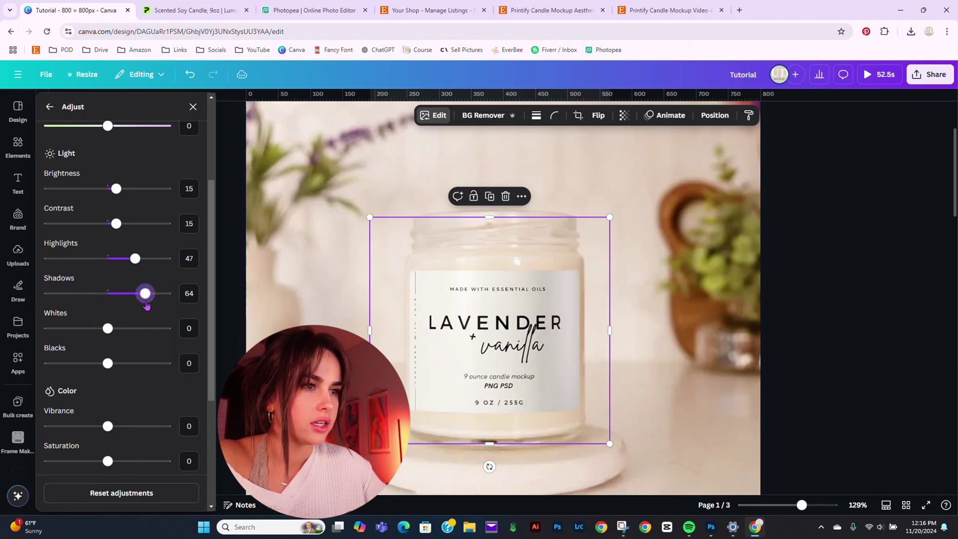
mouse_move(107, 329)
left_mouse_down()
mouse_move(94, 328)
mouse_move(132, 328)
mouse_move(110, 333)
mouse_move(96, 313)
mouse_move(138, 314)
mouse_move(118, 314)
left_mouse_up()
scroll(125, 334, "down", 1)
Deselect the label, preview the page 1 candle video with the label in place, and pause the playback
left_click(675, 315)
left_click(803, 277)
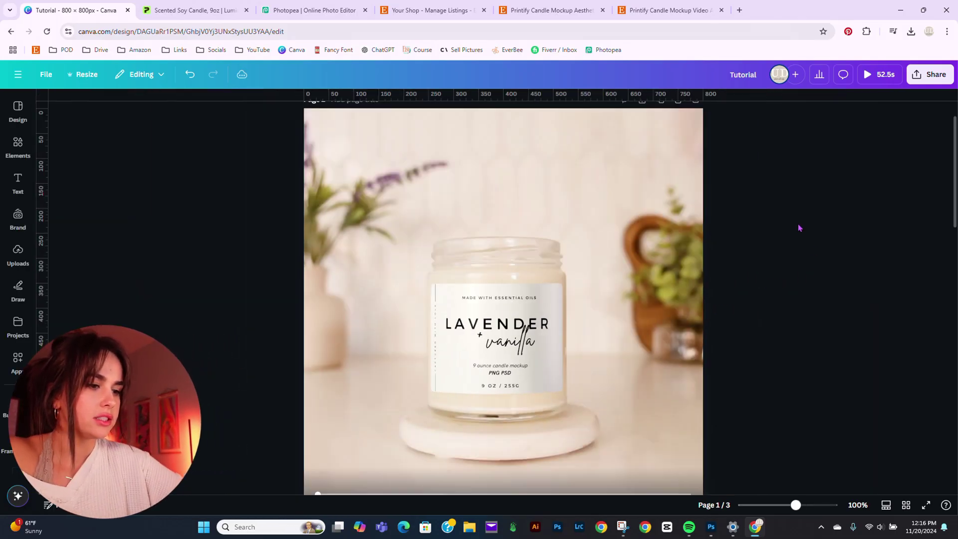
key("ctrl+0")
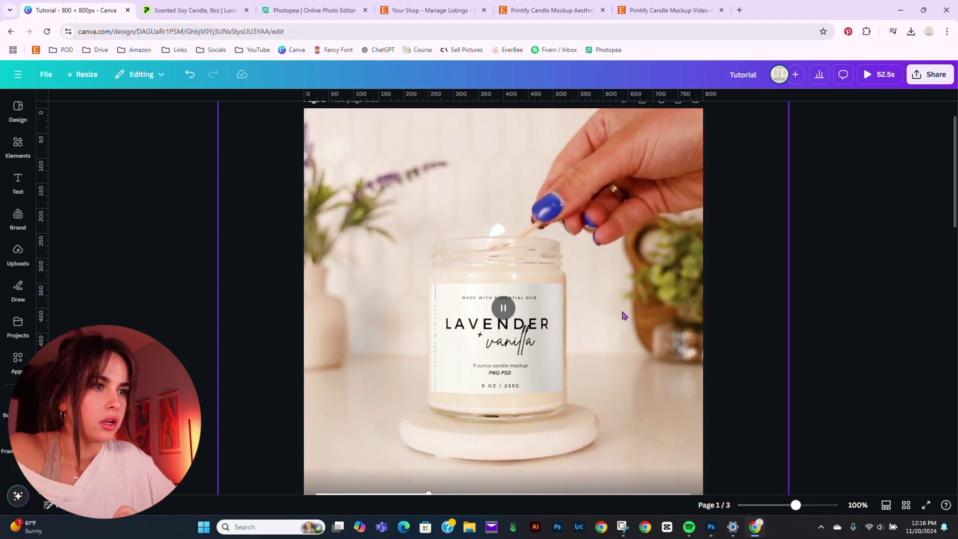
left_click(510, 311)
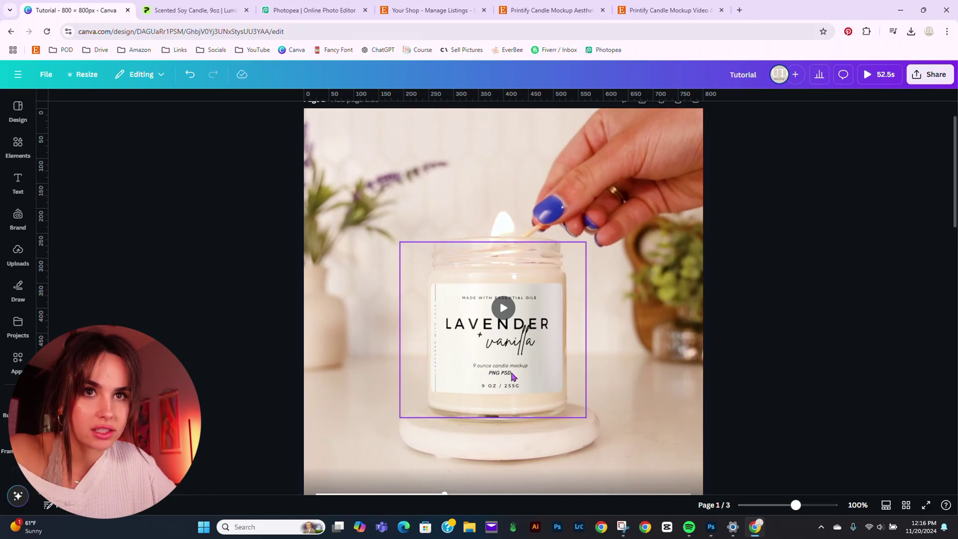
Switch to Photopea and apply a Brightness/Contrast adjustment to the label with brightness 14 and contrast 29
left_click(307, 7)
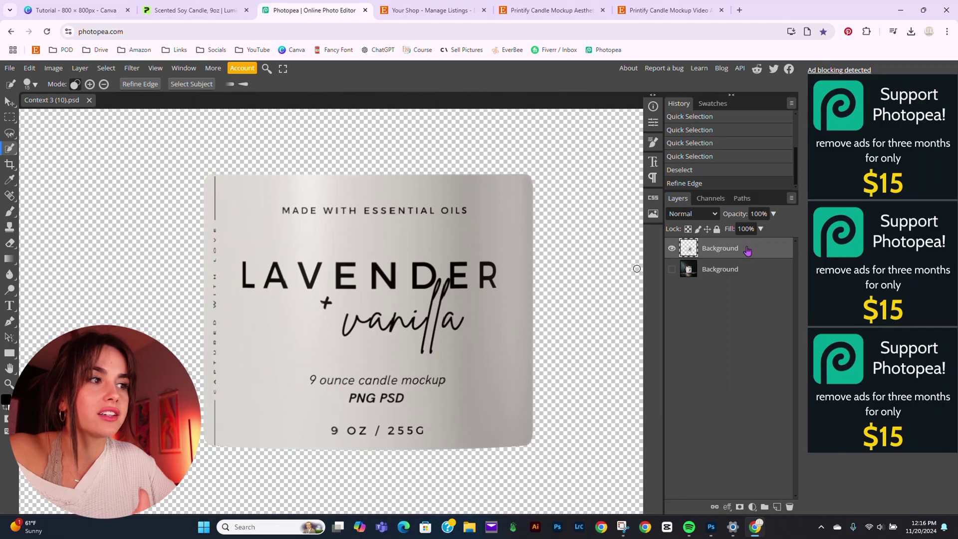
left_click(59, 69)
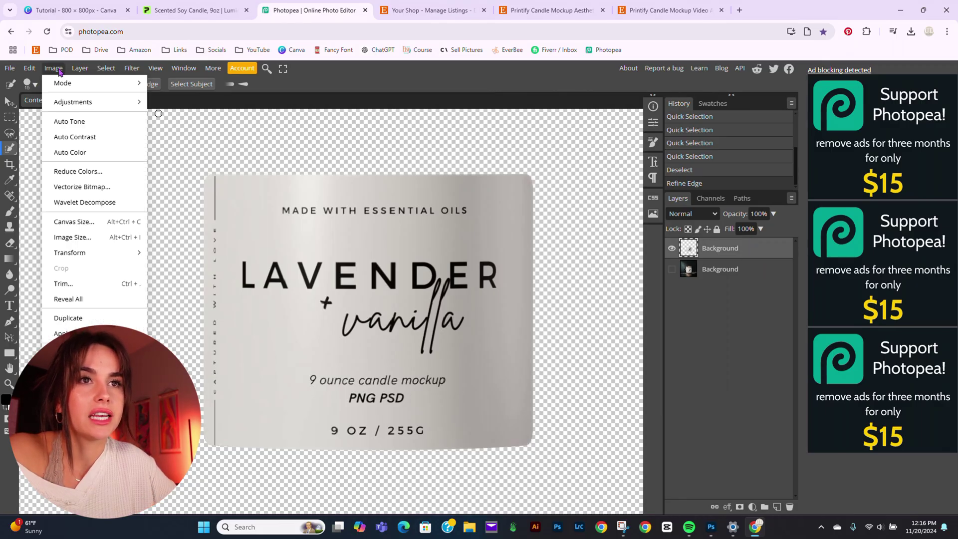
mouse_move(80, 102)
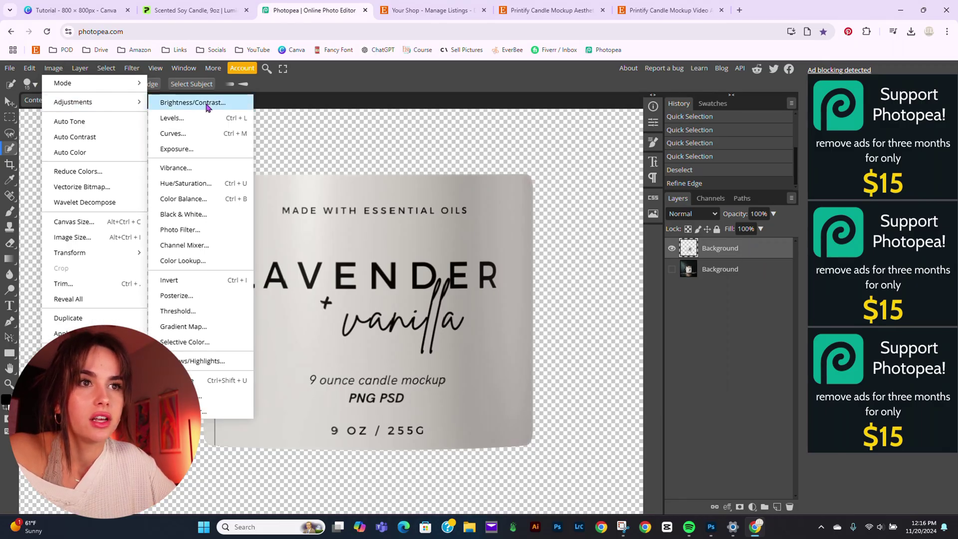
left_click(207, 103)
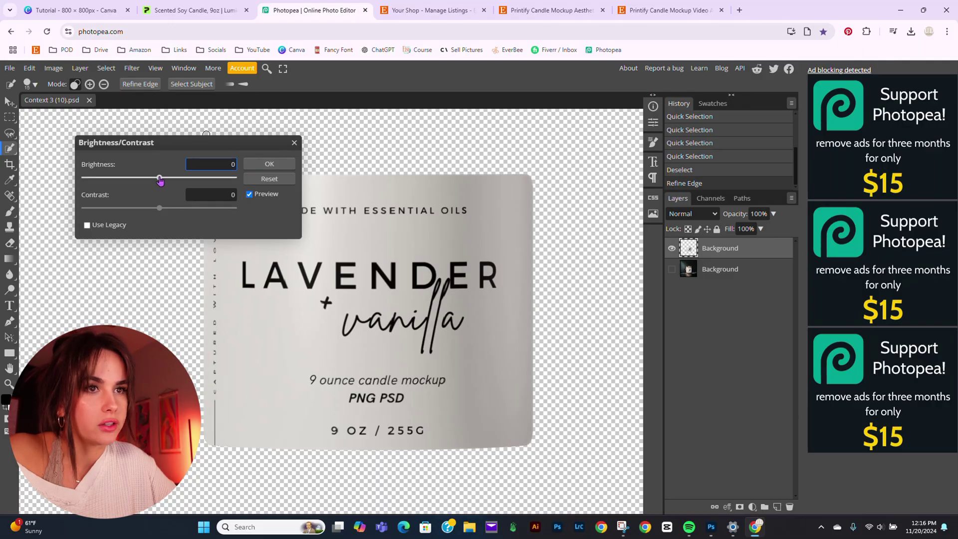
left_click_drag(159, 181, 181, 209)
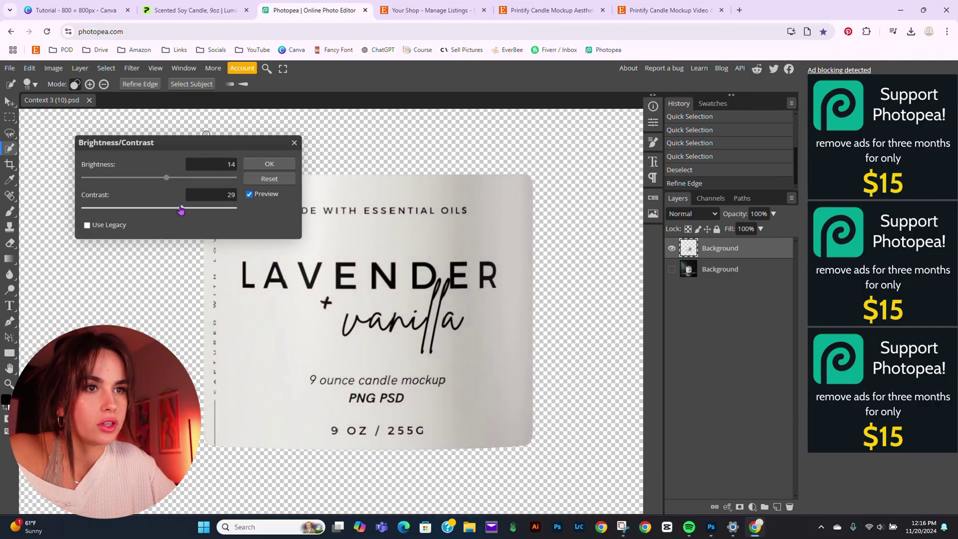
left_click(269, 164)
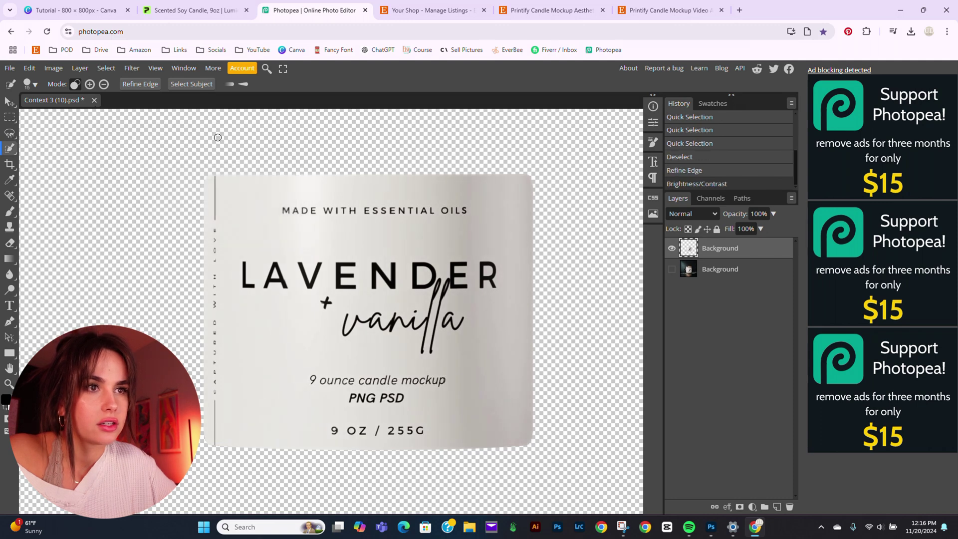
Apply a Levels adjustment to the label with the input white point at 245
left_click(59, 68)
mouse_move(75, 101)
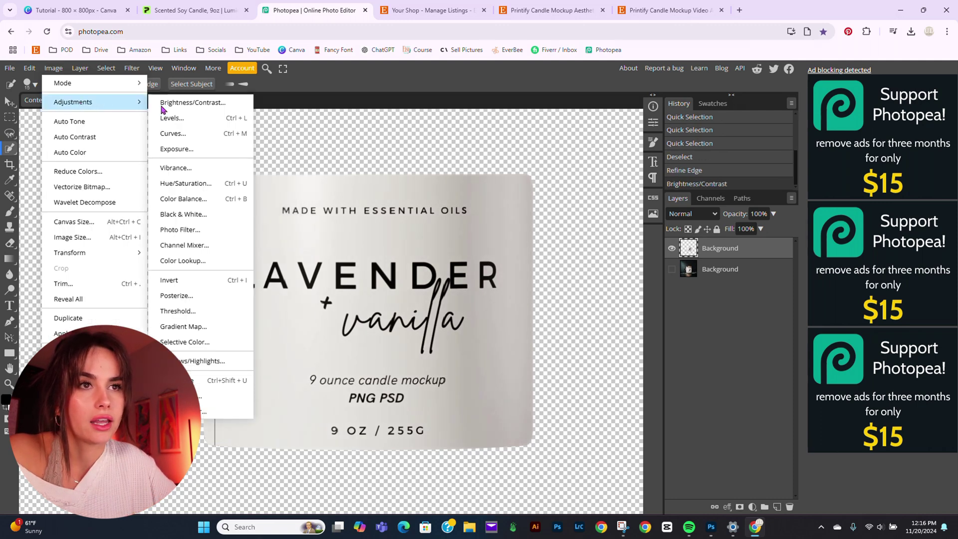
left_click(204, 124)
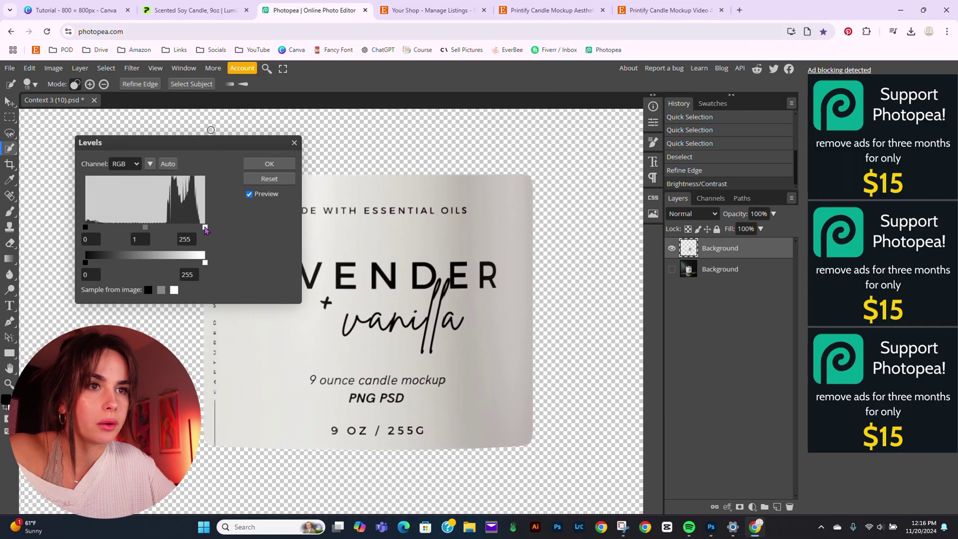
left_click_drag(205, 227, 200, 227)
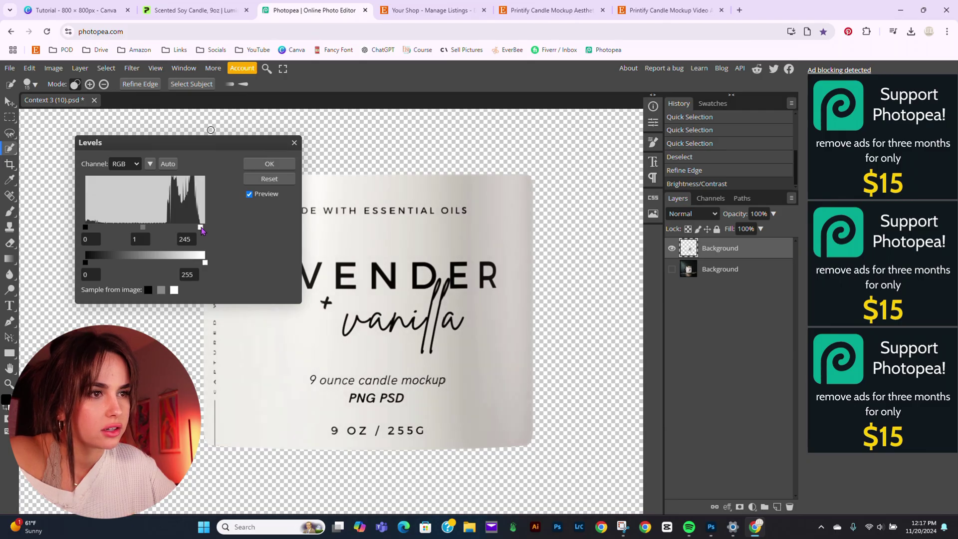
left_click(263, 166)
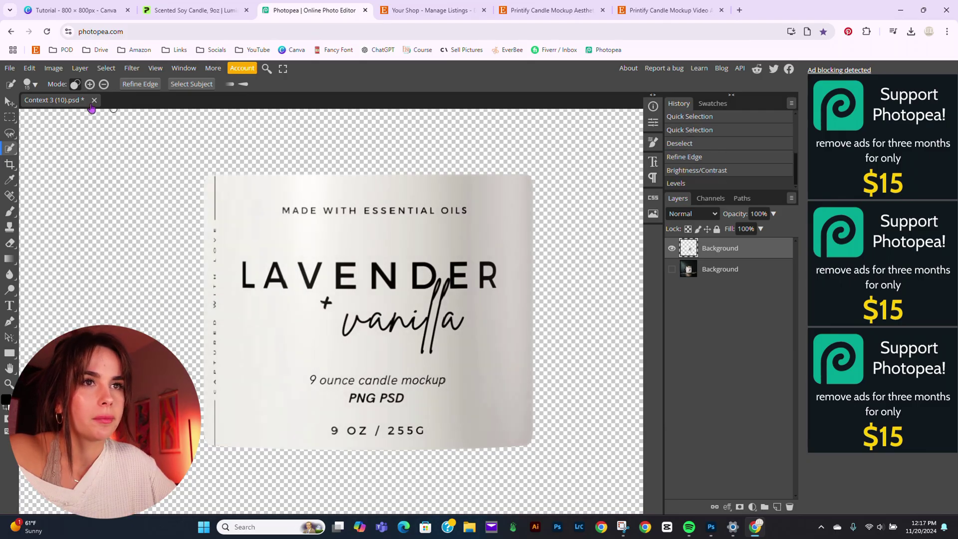
Apply a Shadows/Highlights adjustment to the label with a shadows amount of 50% and a highlights amount of 39%
left_click(53, 67)
mouse_move(98, 102)
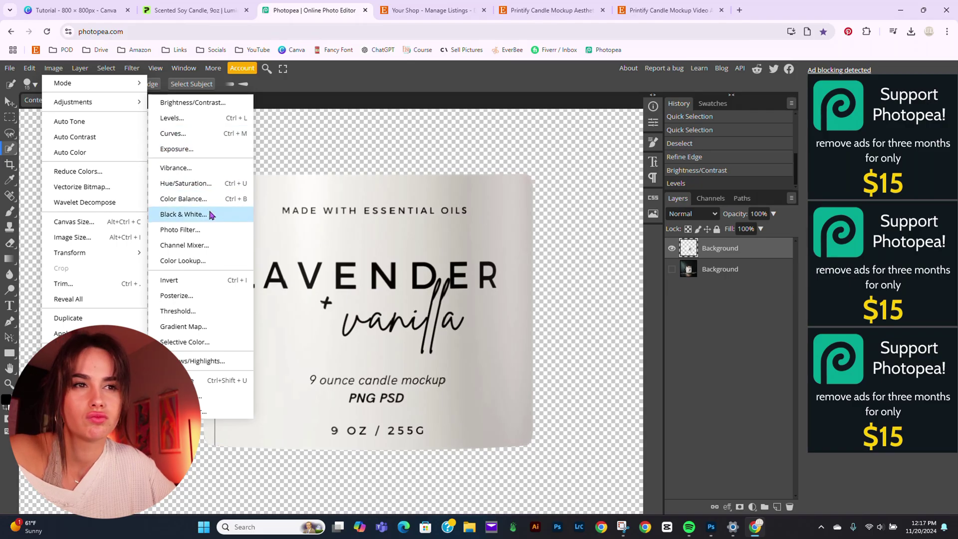
left_click(209, 360)
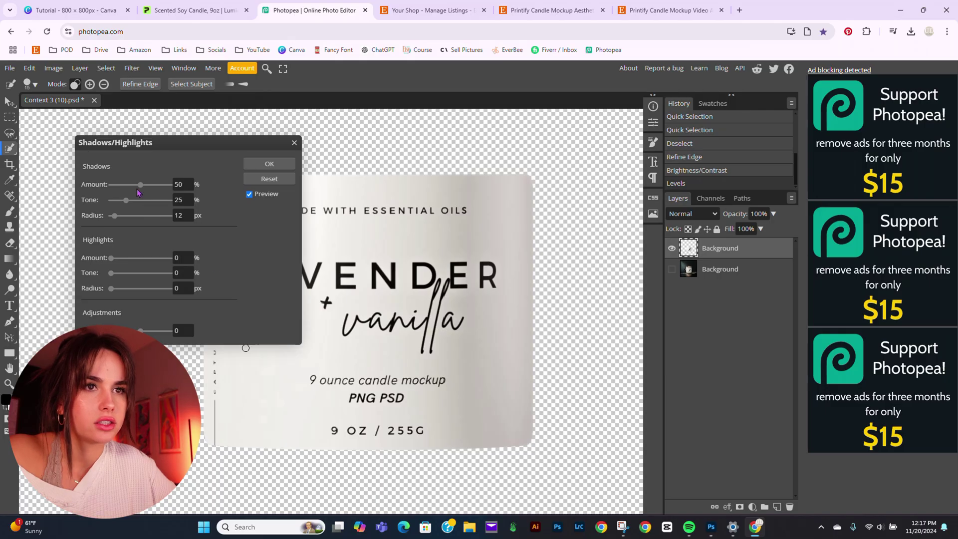
left_click_drag(128, 187, 80, 187)
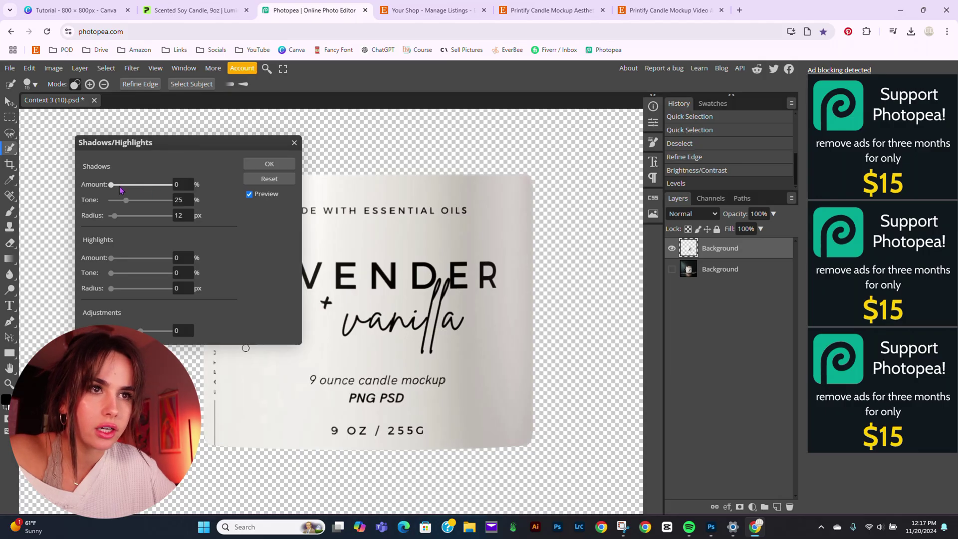
left_click_drag(112, 187, 134, 186)
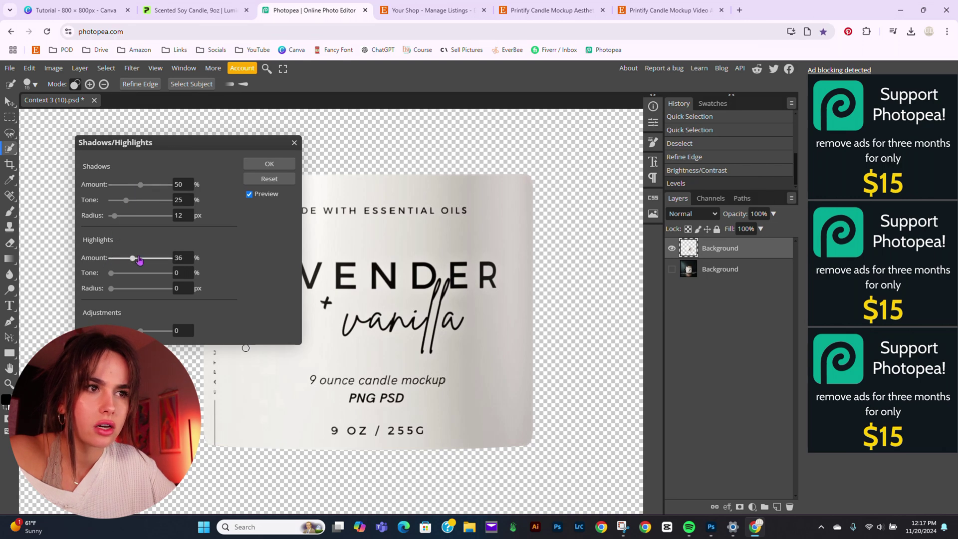
mouse_move(105, 274)
left_mouse_down()
mouse_move(150, 274)
mouse_move(110, 271)
left_mouse_up()
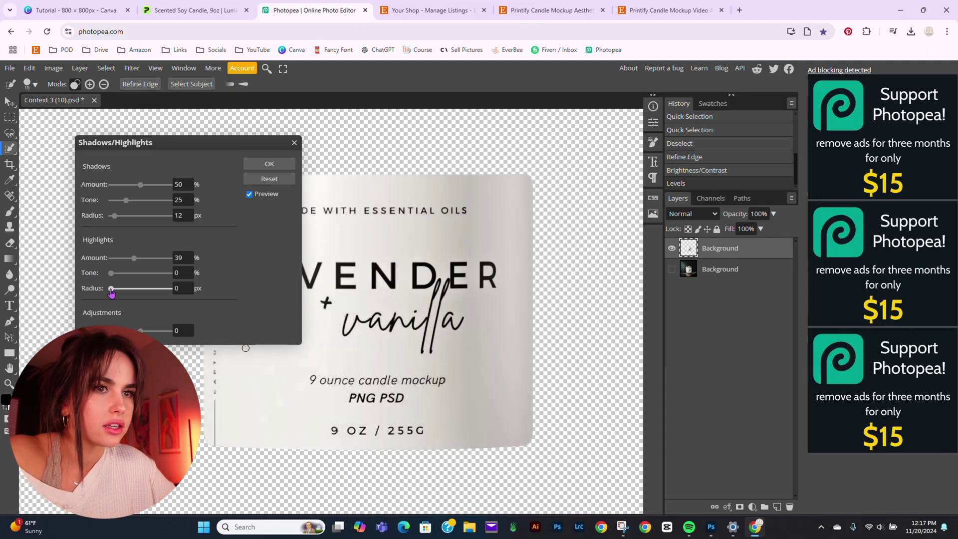
right_click(120, 281)
left_click_drag(137, 289, 116, 275)
left_click(111, 274)
left_click(247, 163)
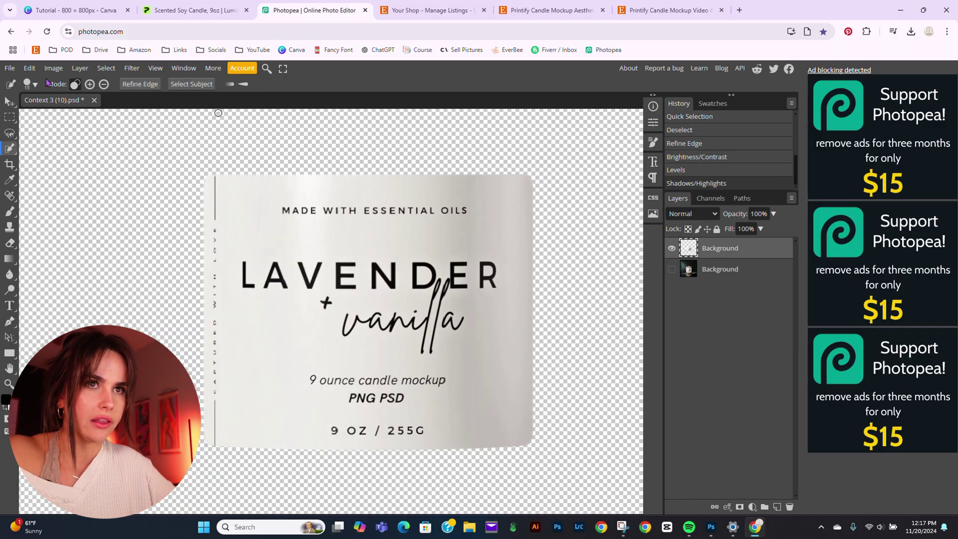
Export the adjusted label as a PNG file
left_click(10, 68)
mouse_move(64, 214)
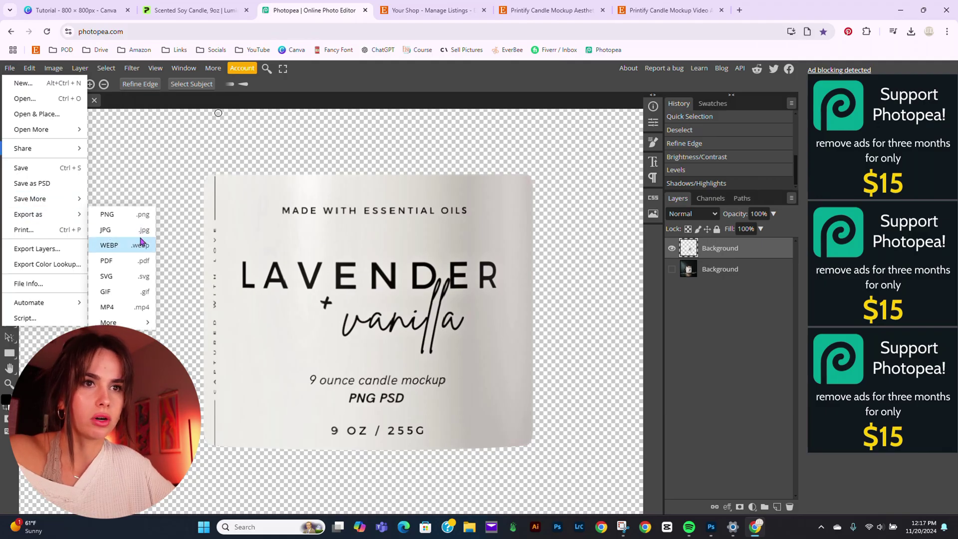
left_click(148, 216)
left_click(380, 280)
Switch to the Canva design and upload the newly exported label, Context 3 (10) (2).png
left_click(70, 10)
left_click(16, 141)
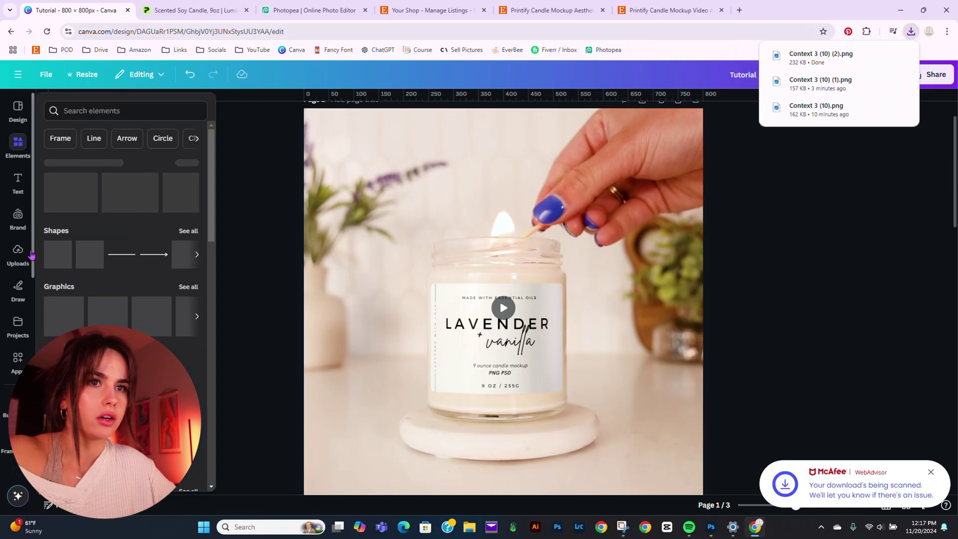
left_click(18, 252)
left_click(121, 127)
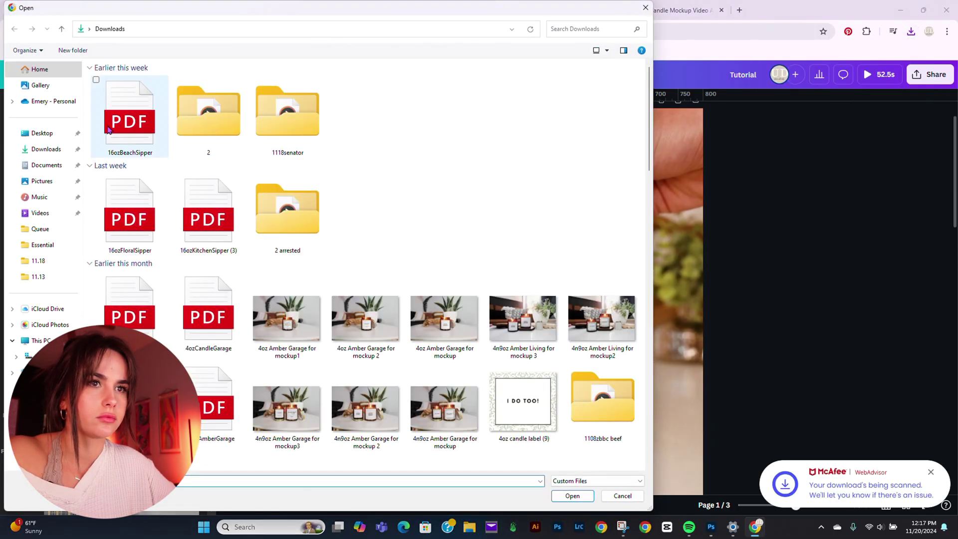
double_click(106, 120)
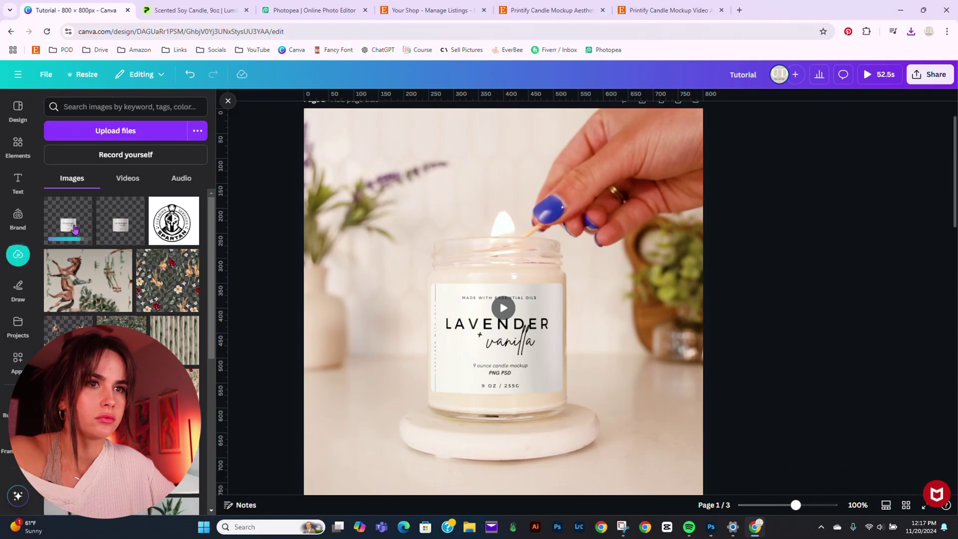
Add the uploaded label to page 1, enlarge it over the candle jar, and crop away its empty upper area
left_click(94, 236)
left_click(228, 101)
left_click_drag(513, 283, 470, 270)
left_click_drag(590, 418, 536, 321)
scroll(630, 249, "up", 1)
left_click_drag(718, 169, 621, 189)
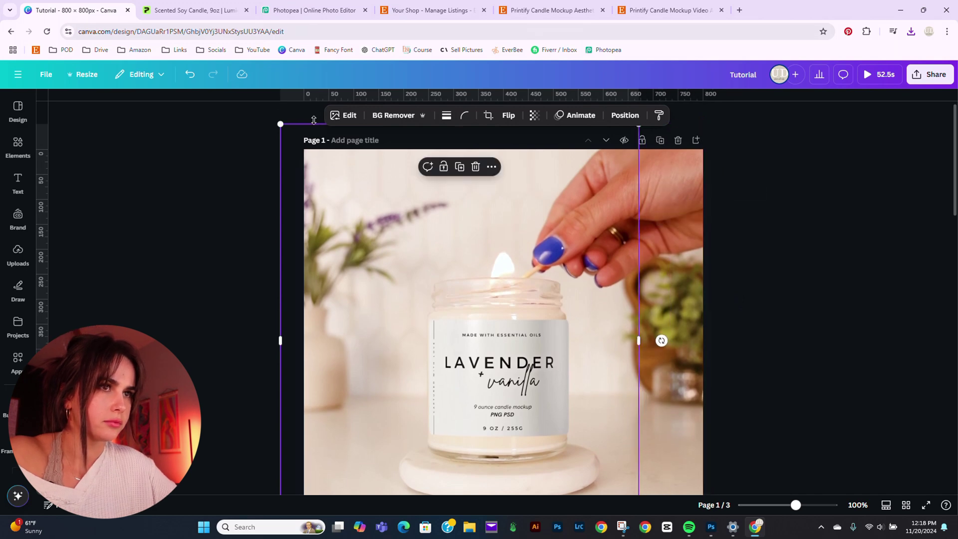
left_click_drag(313, 130, 349, 288)
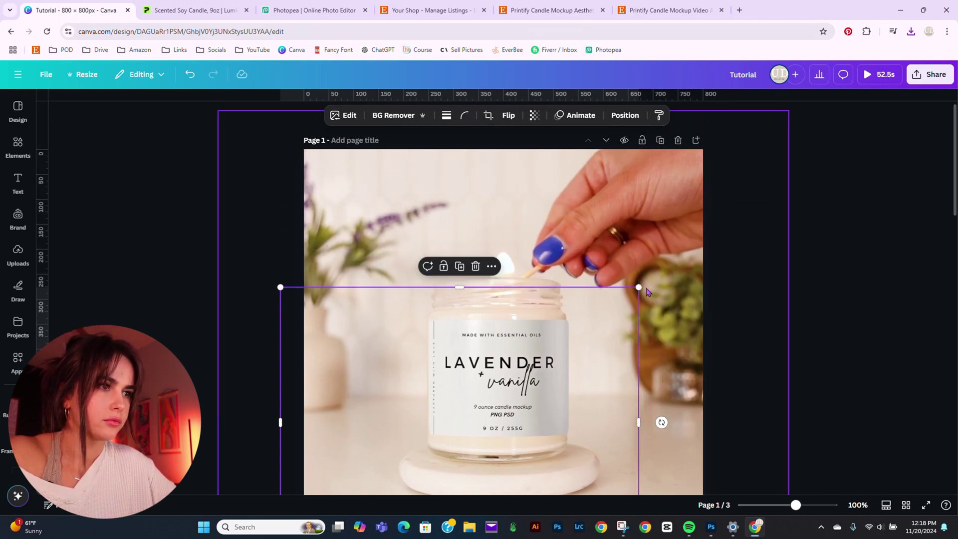
Scale down and reposition the new label so it covers the existing label on the candle jar
left_click_drag(646, 290, 599, 314)
left_click_drag(538, 358, 559, 340)
left_click_drag(623, 295, 660, 269)
left_click_drag(579, 338, 556, 356)
left_click_drag(637, 289, 621, 301)
left_click_drag(579, 327, 592, 320)
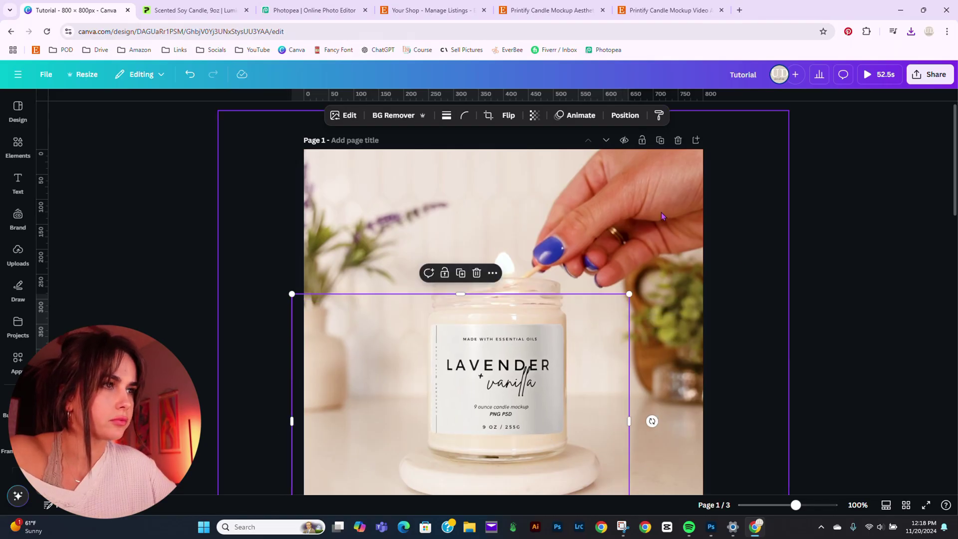
Delete the old label image beneath the new one from page 1's layers
left_click(647, 185)
left_click(681, 116)
left_click(168, 130)
left_click(133, 226)
left_click(198, 218)
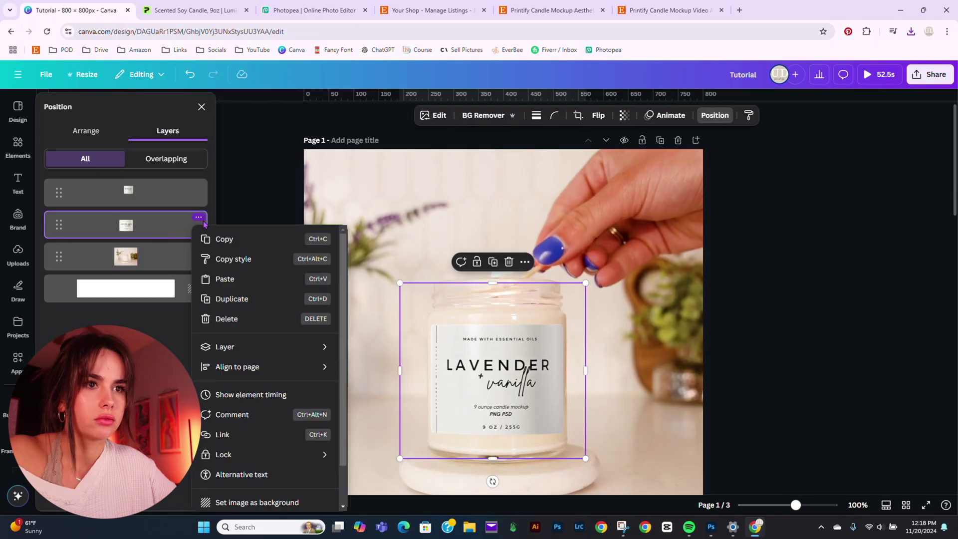
left_click(246, 317)
Fine-tune the new label's size and position until it fits the front of the candle jar, and deselect it
left_click(618, 312)
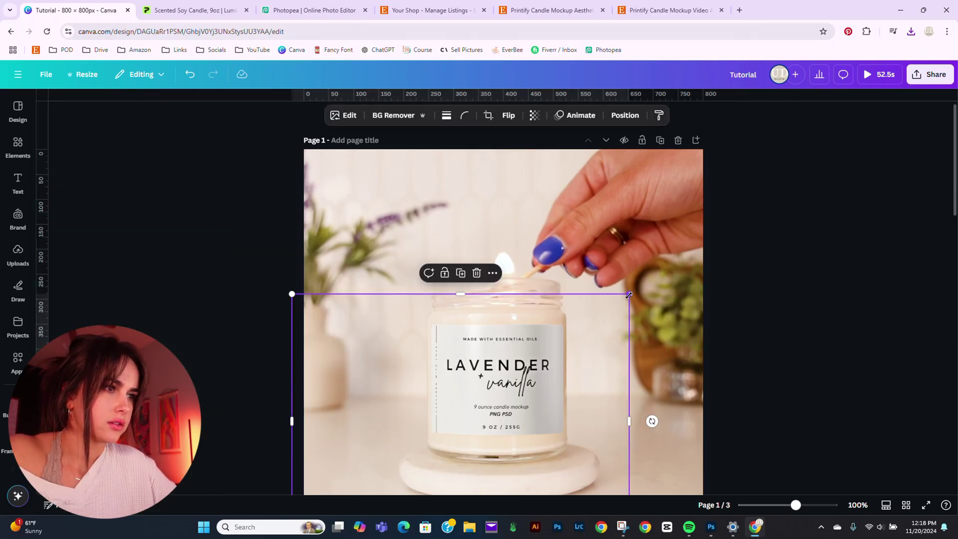
left_click_drag(629, 295, 621, 300)
left_click_drag(569, 328, 572, 323)
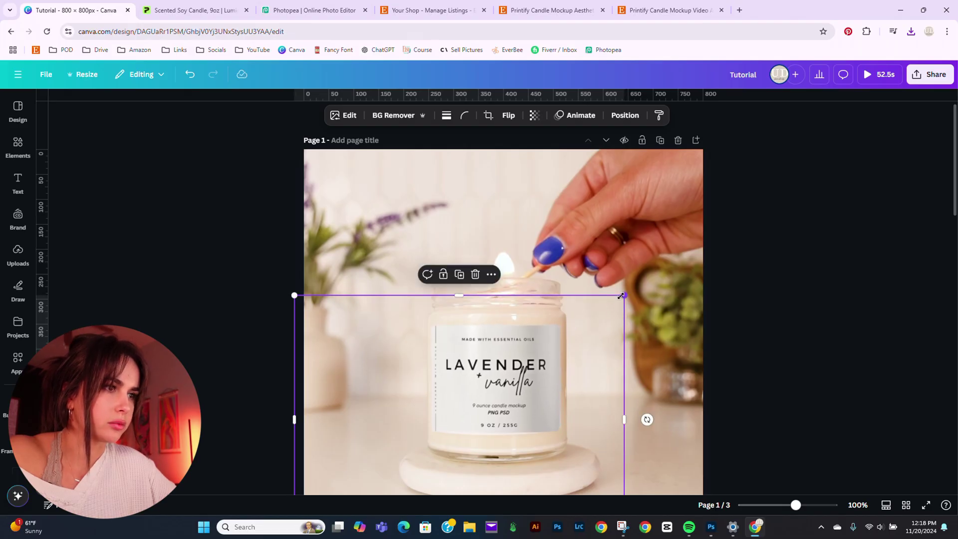
left_click_drag(621, 296, 626, 293)
left_click_drag(592, 329, 589, 331)
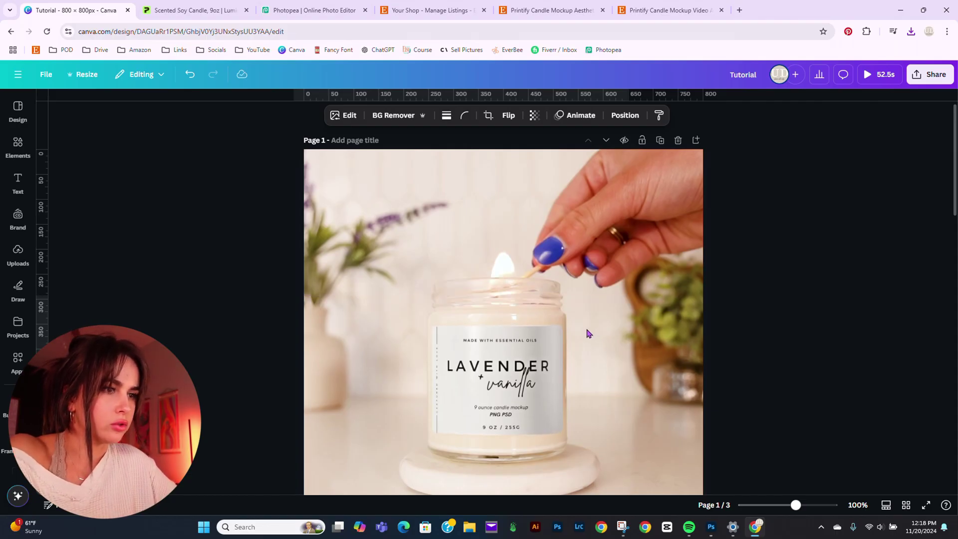
left_click(587, 325)
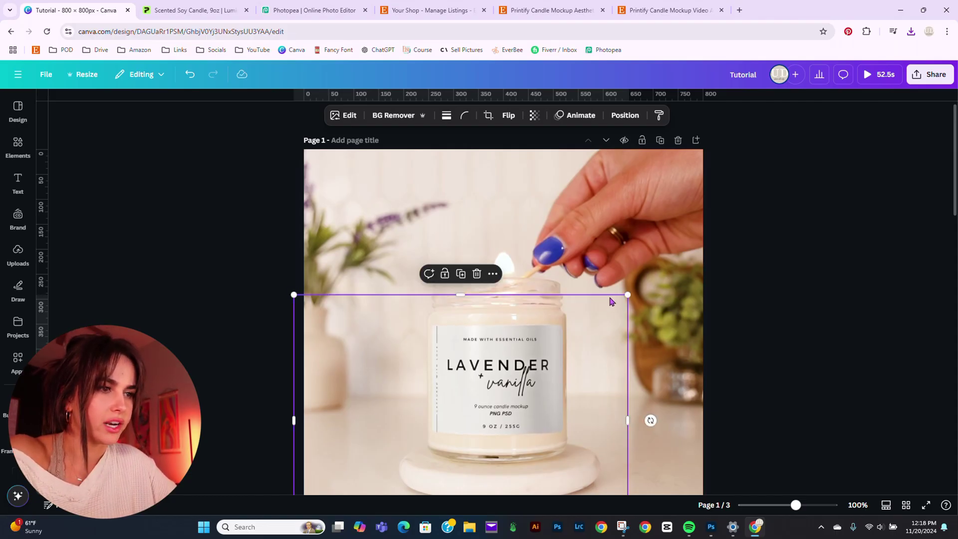
left_click_drag(627, 295, 630, 295)
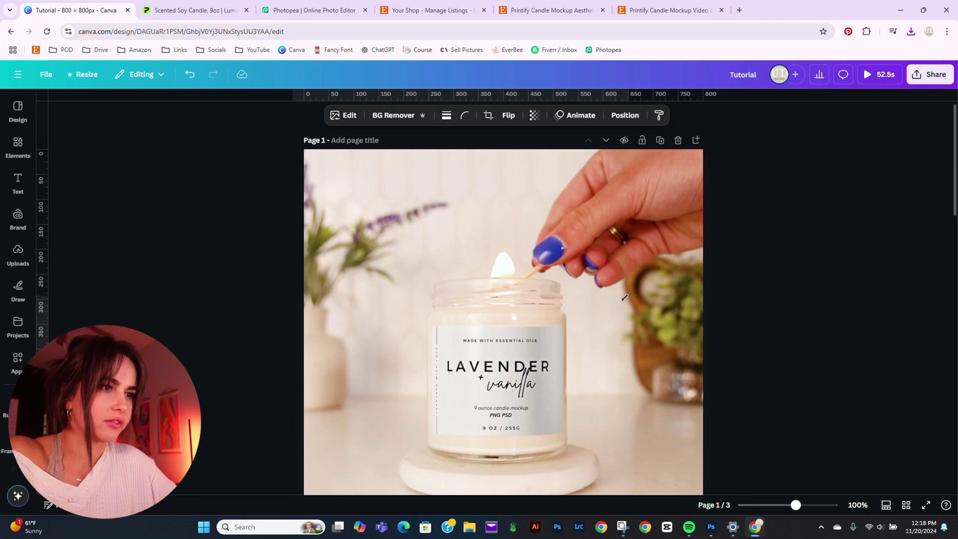
left_click(610, 299)
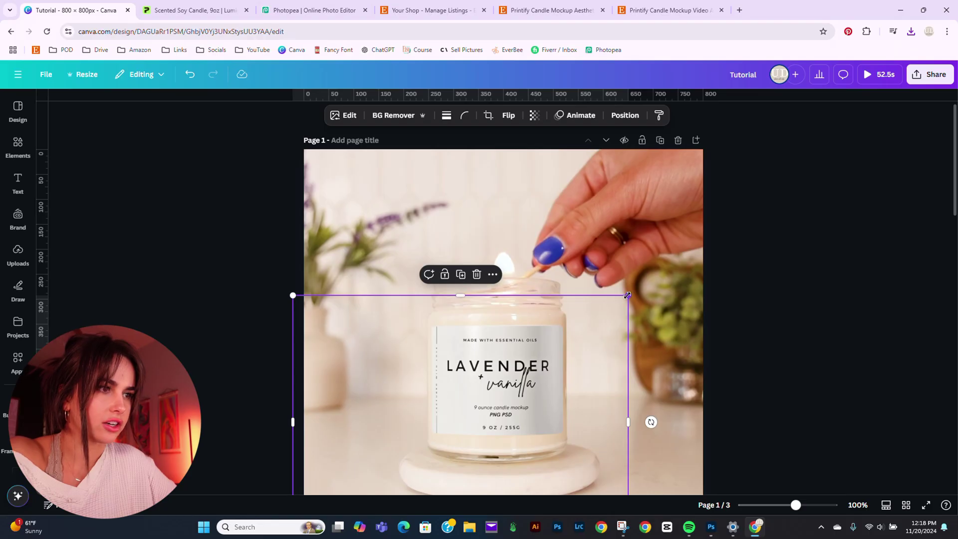
left_click_drag(628, 295, 629, 294)
key("Escape")
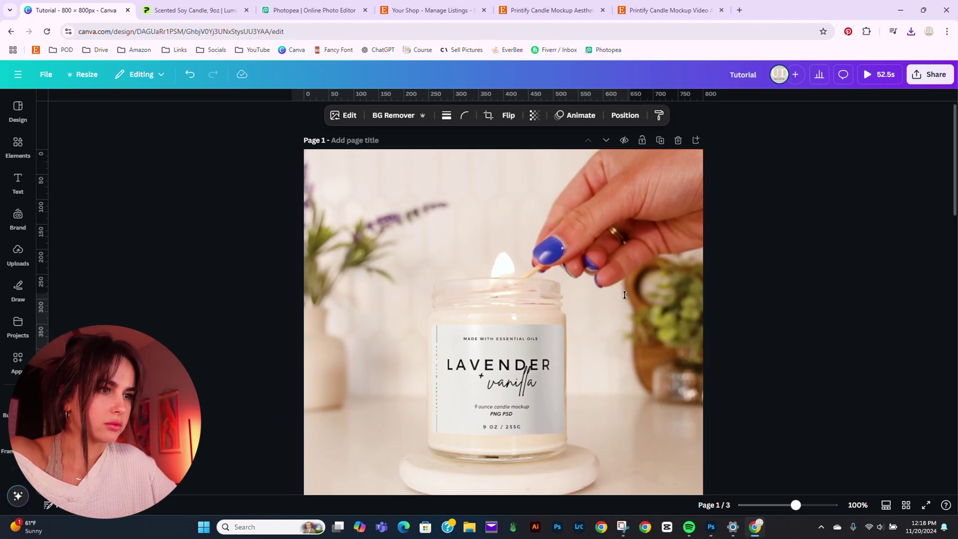
key("Left")
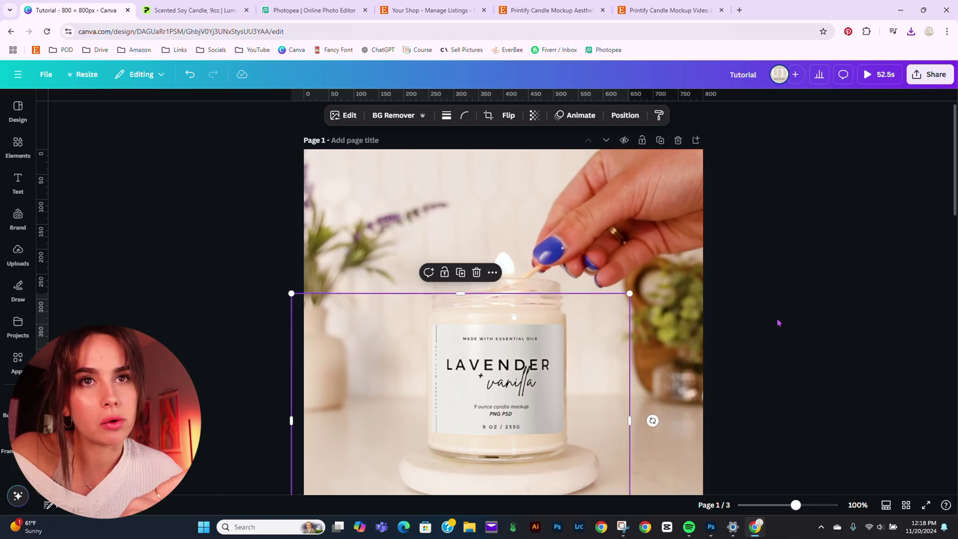
left_click(759, 342)
Set the label image's brightness to 12 and shadows to 100, adjust its whites, and deselect it
left_click(497, 395)
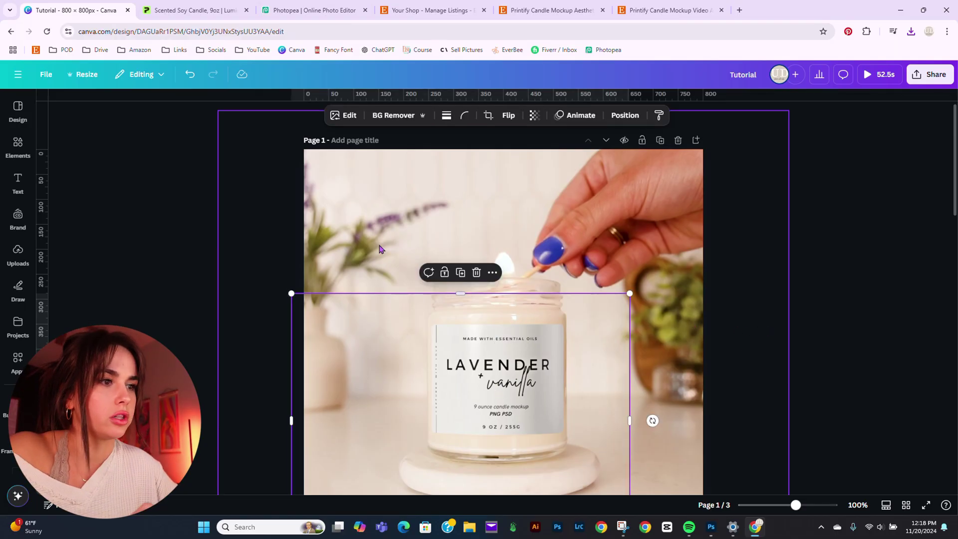
left_click(340, 115)
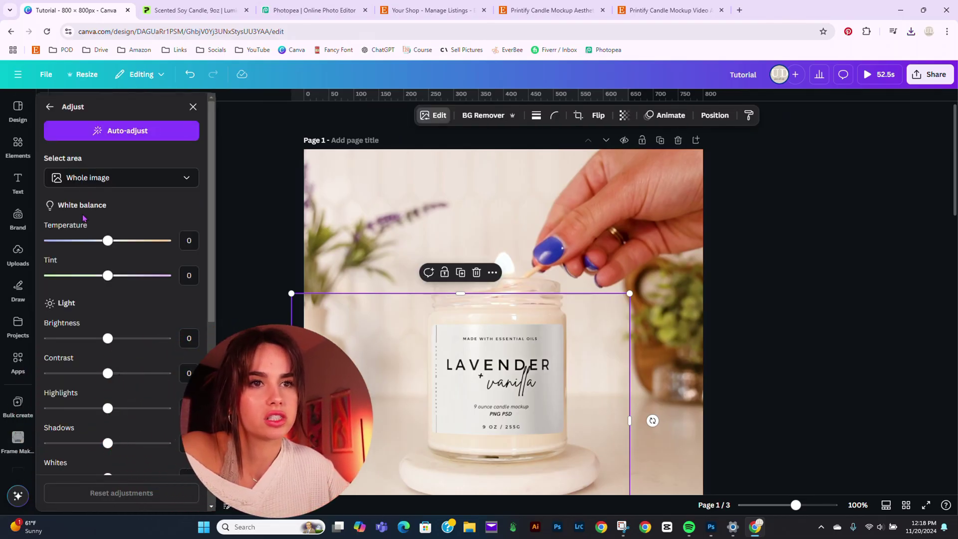
left_click_drag(108, 338, 8, 355)
scroll(111, 340, "down", 2)
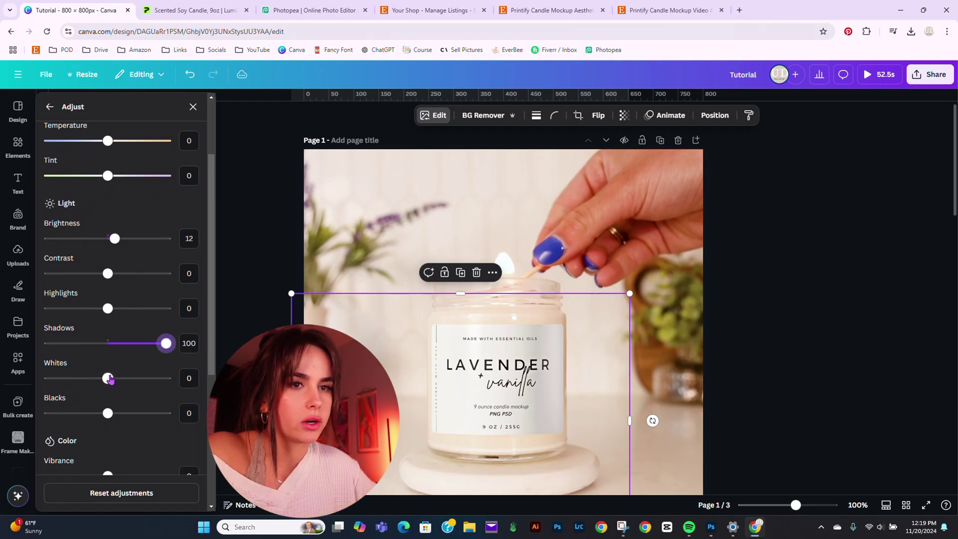
mouse_move(108, 378)
left_mouse_down()
mouse_move(82, 379)
mouse_move(135, 378)
mouse_move(108, 377)
left_mouse_up()
left_click(248, 323)
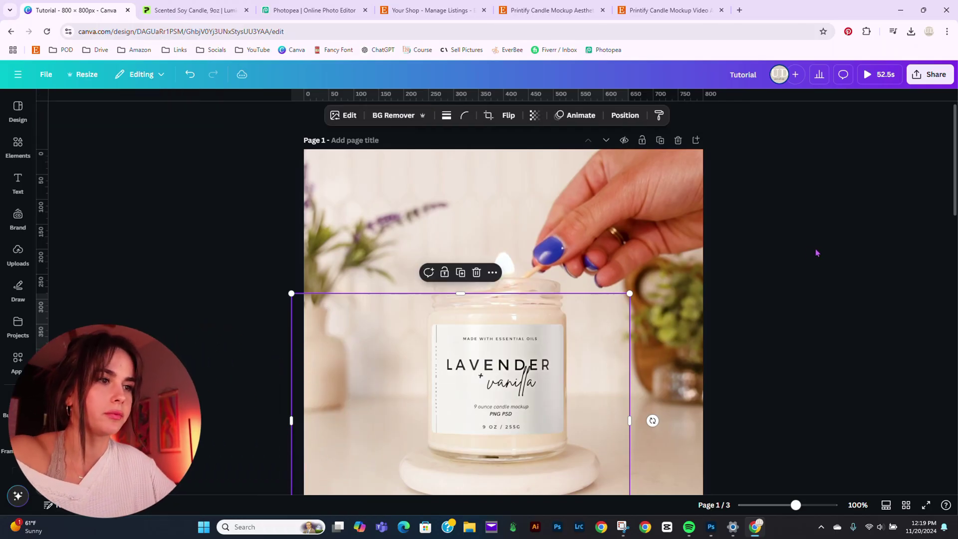
left_click(817, 253)
scroll(811, 254, "down", 1)
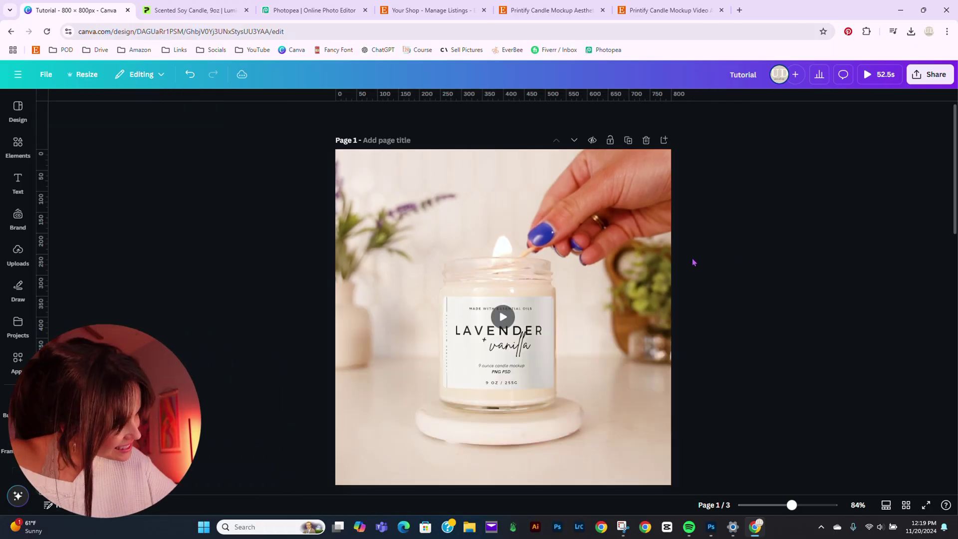
Download only page 1 of the design as an MP4 video at 800 × 800 px
left_click(914, 84)
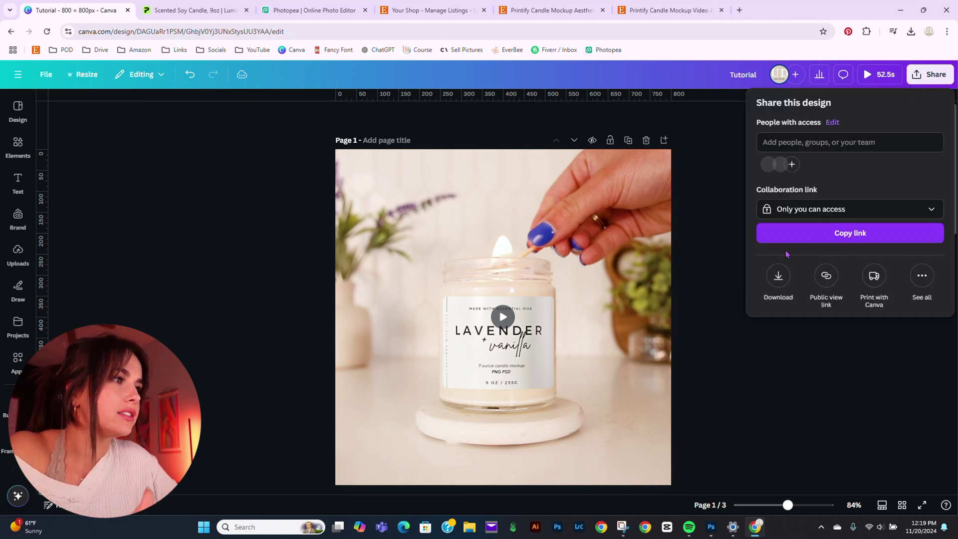
left_click(777, 276)
left_click(816, 244)
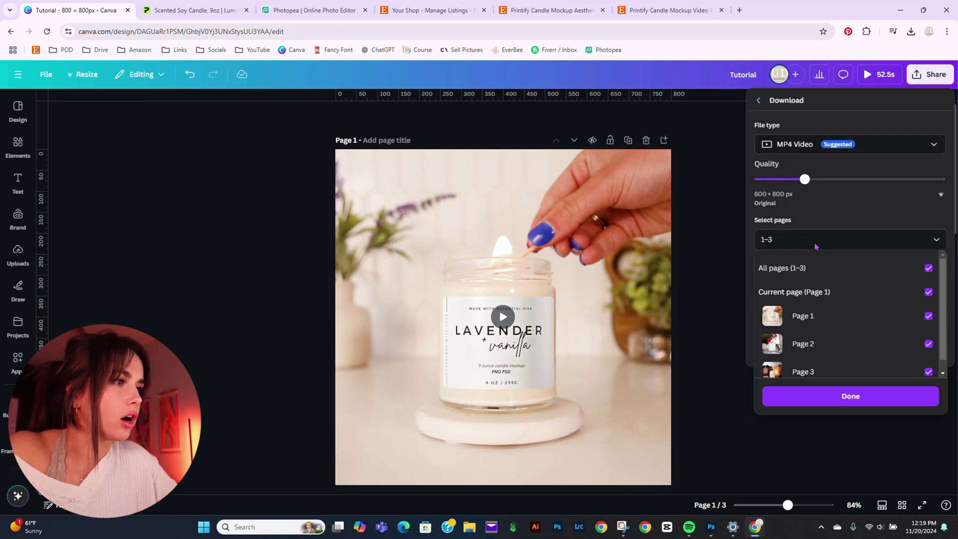
left_click(798, 268)
left_click(801, 292)
left_click(837, 163)
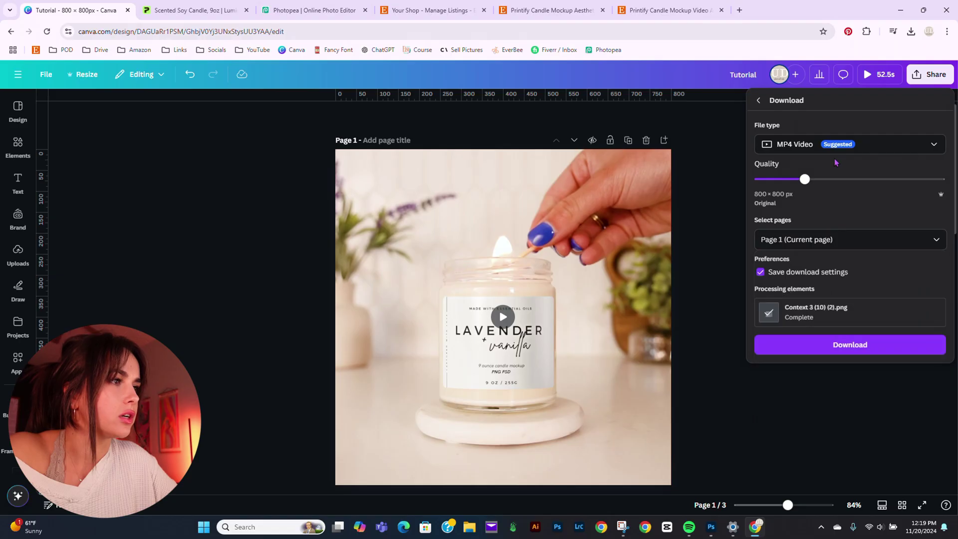
left_click(799, 340)
left_click(705, 303)
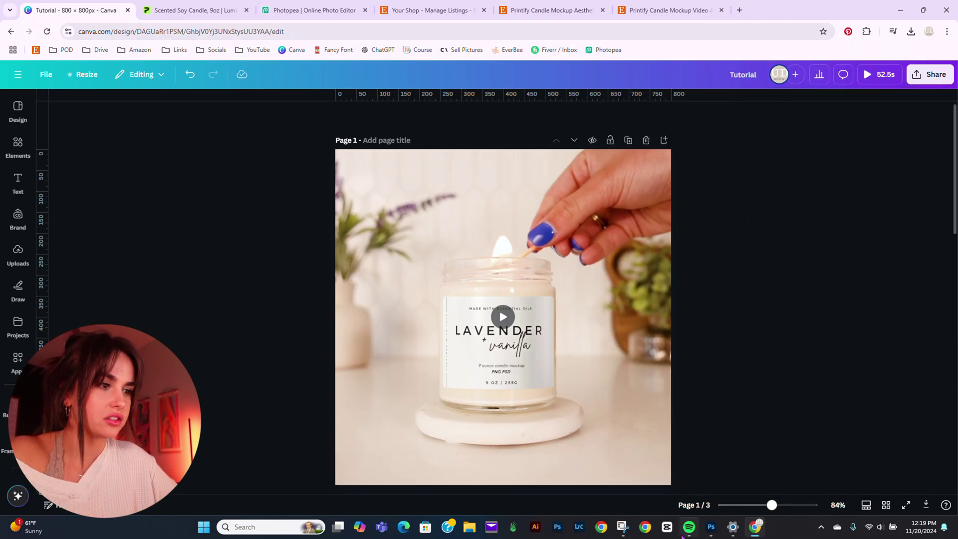
Switch to Photoshop, open the "change artwork here" smart object of Lit Kitchen Candle.psd, and place Candle Designs (12).png in it as an embedded file
left_click(711, 527)
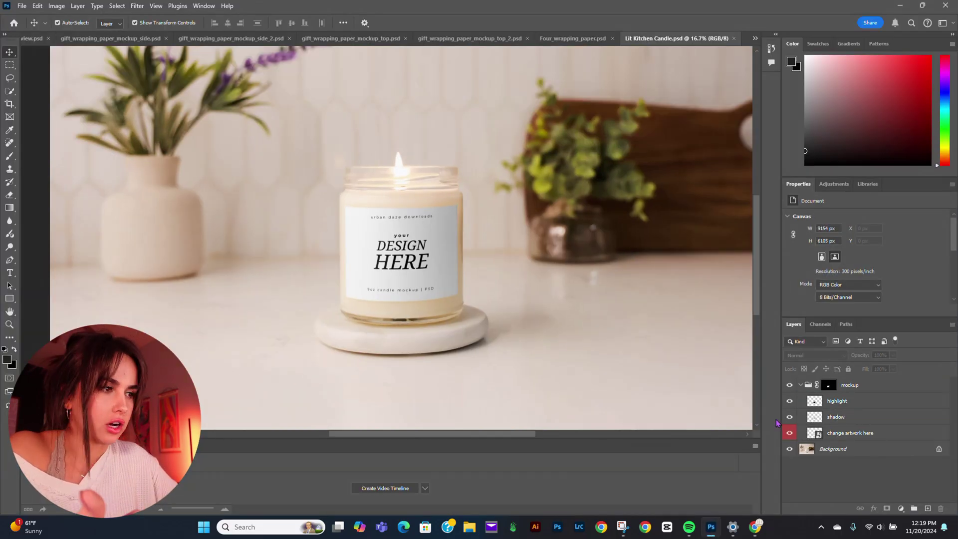
double_click(815, 433)
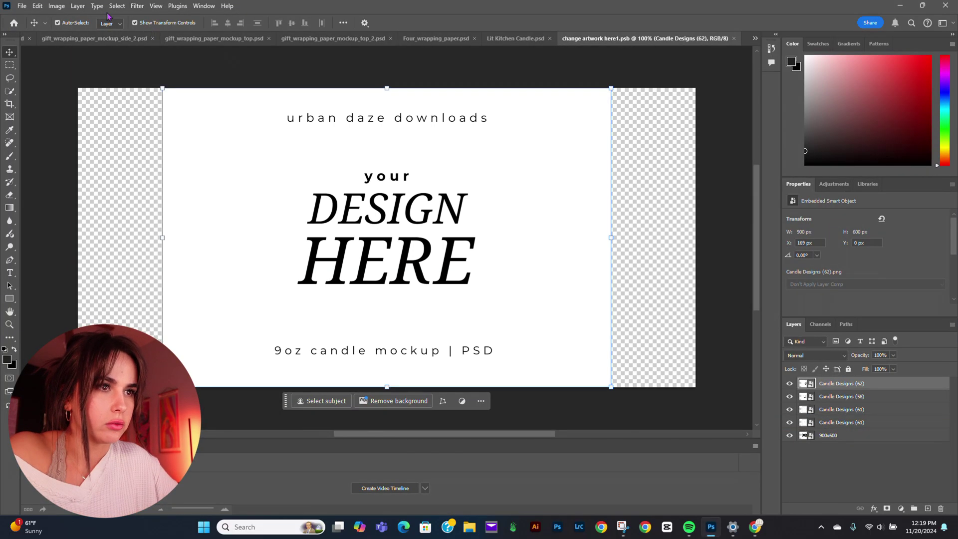
left_click(24, 6)
left_click(72, 209)
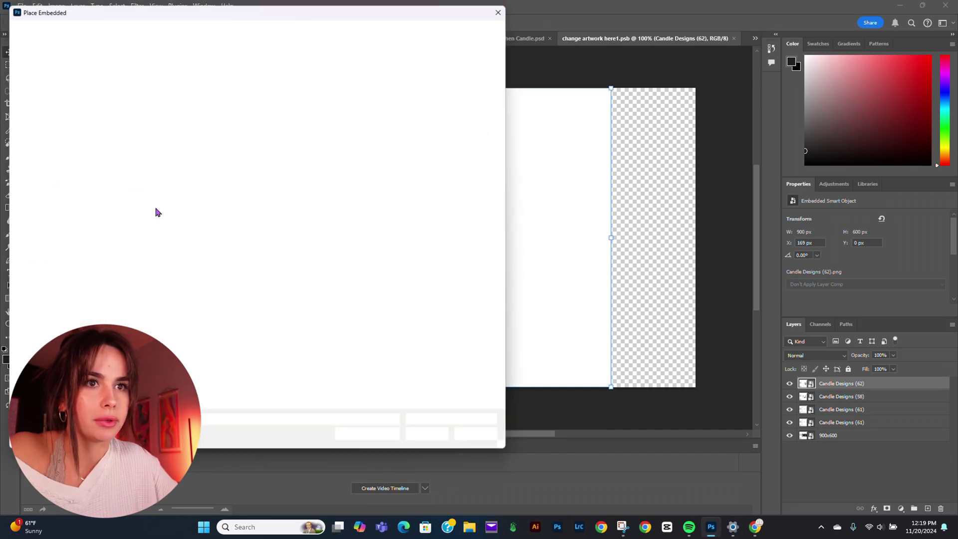
left_click(45, 148)
scroll(295, 225, "down", 5)
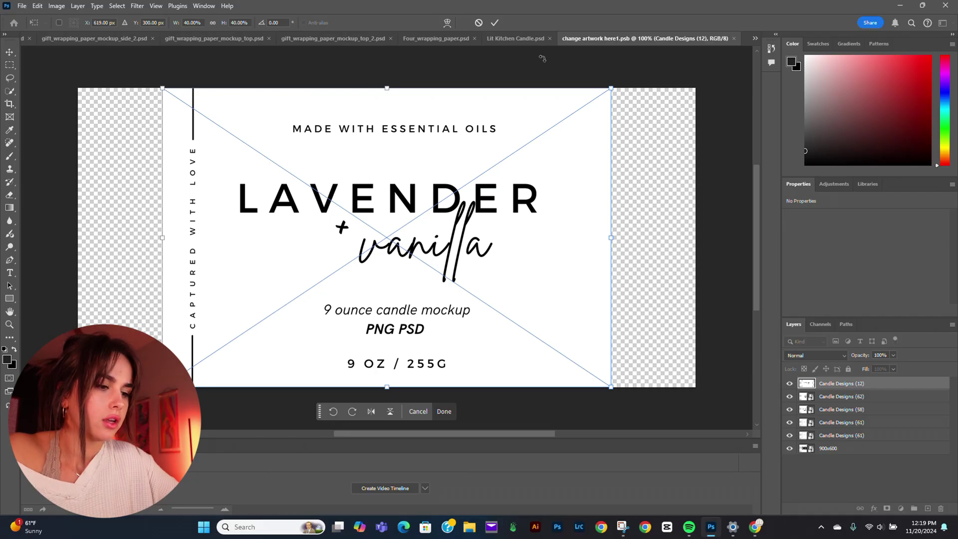
key("Return")
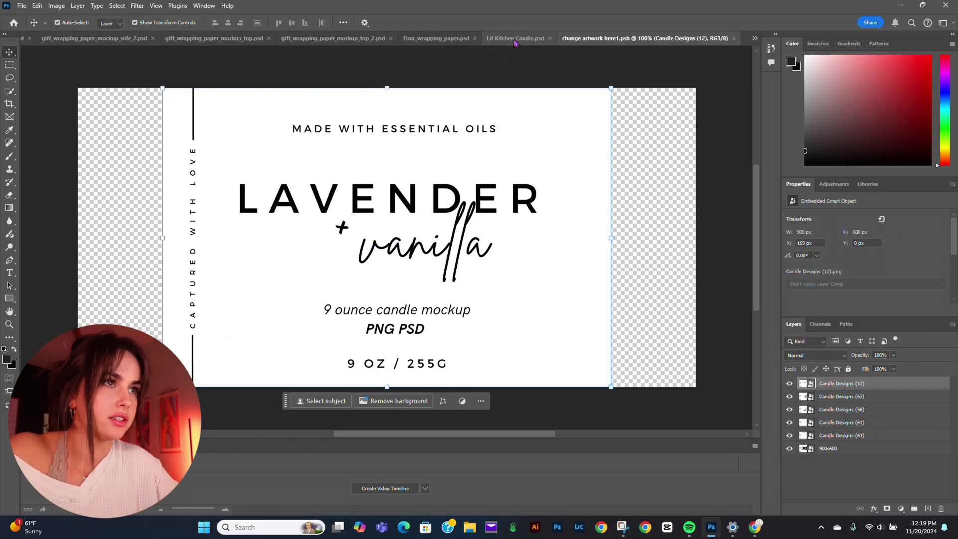
Update Lit Kitchen Candle.psd with the placed artwork and inspect the label on the jar up close
left_click(515, 40)
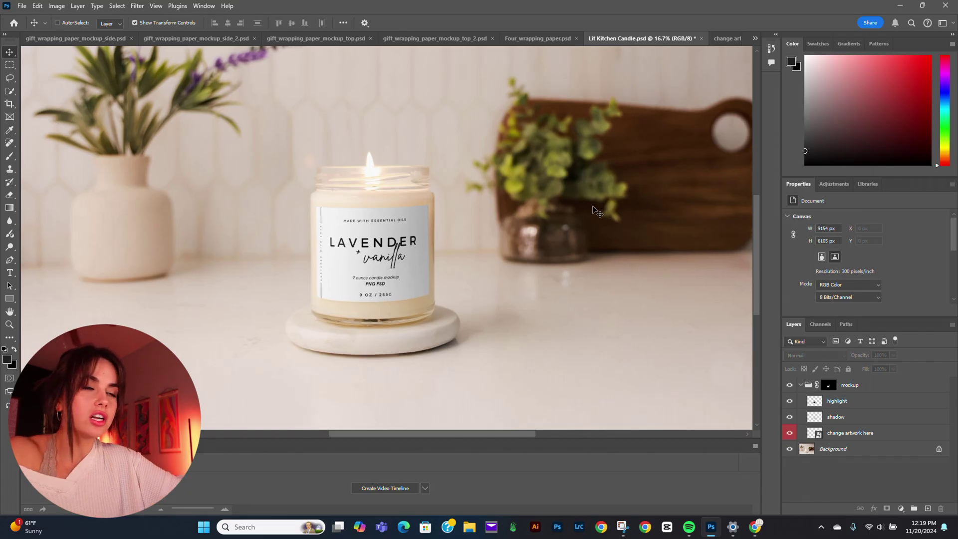
key("ctrl+plus")
key("ctrl+plus")
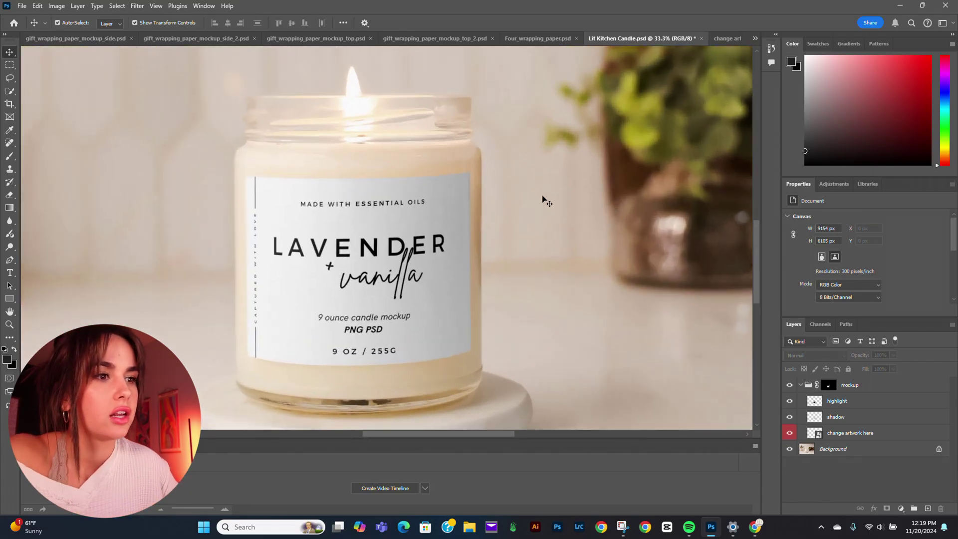
Return to the Canva design and dismiss the download panel
left_click(756, 528)
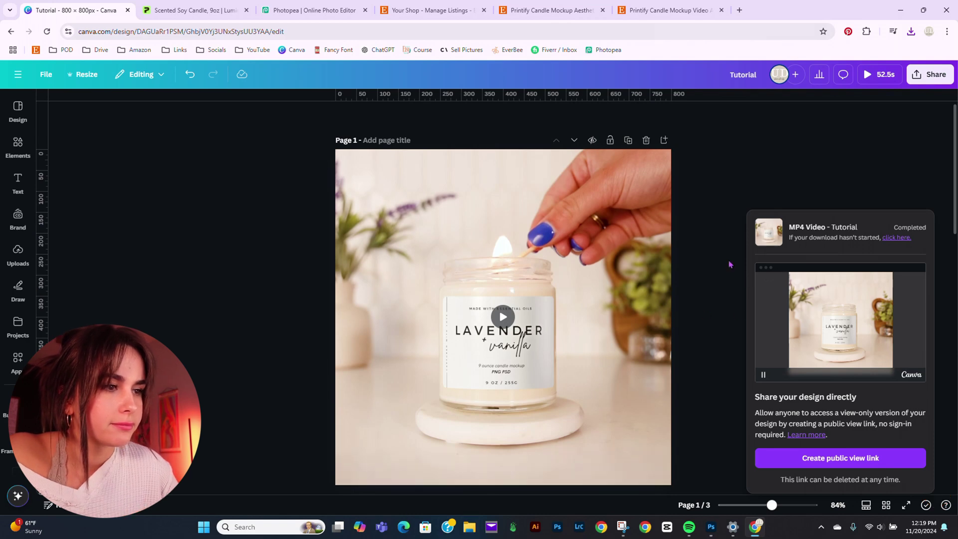
left_click(719, 215)
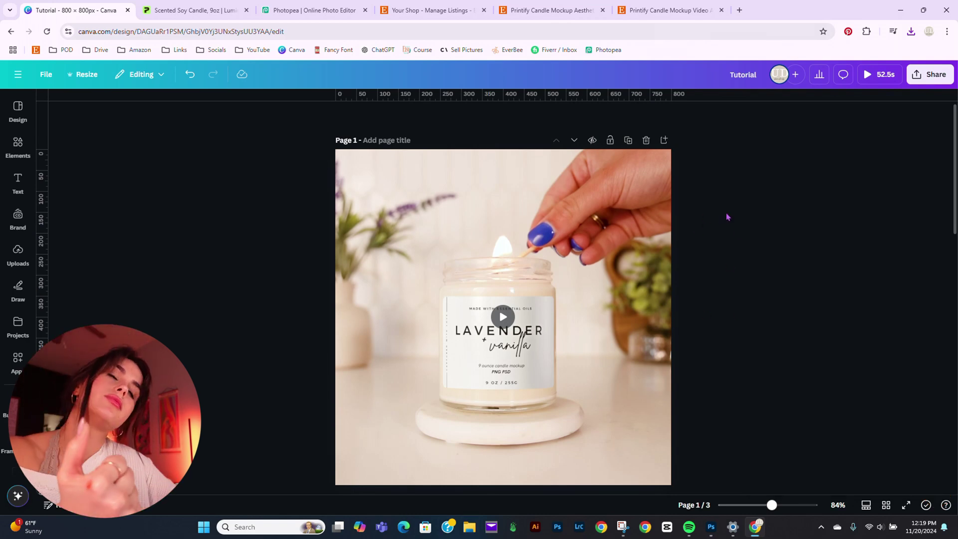